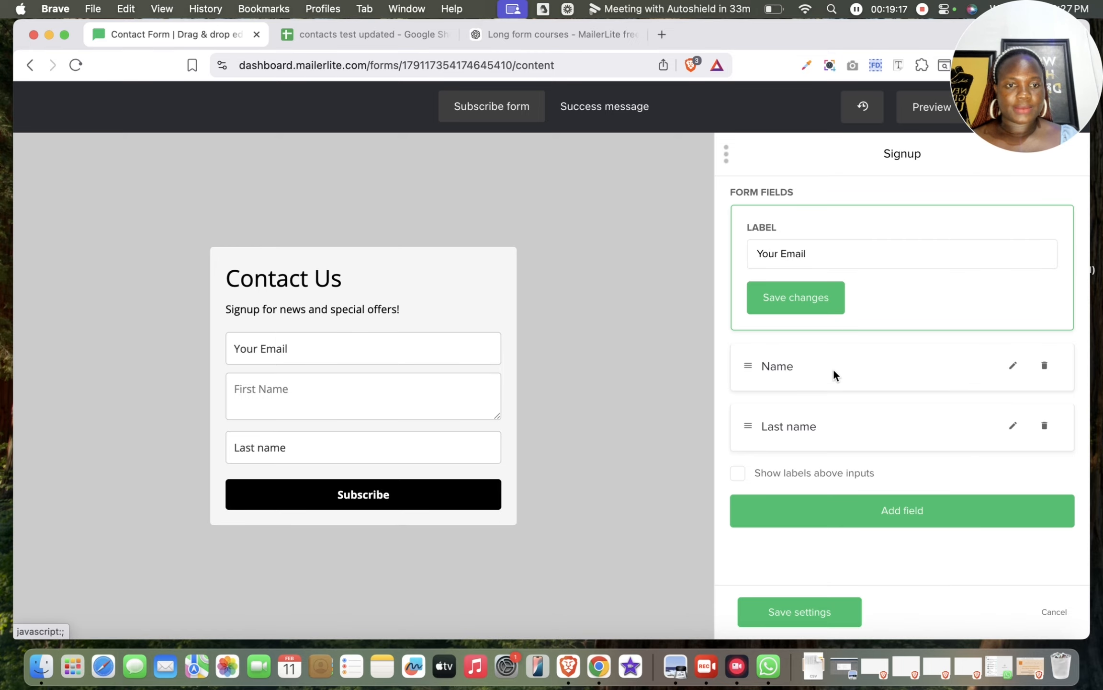
Step: Change the Name field's type to Input and save the field
{"action": "left_click", "coordinate": [1012, 365]}
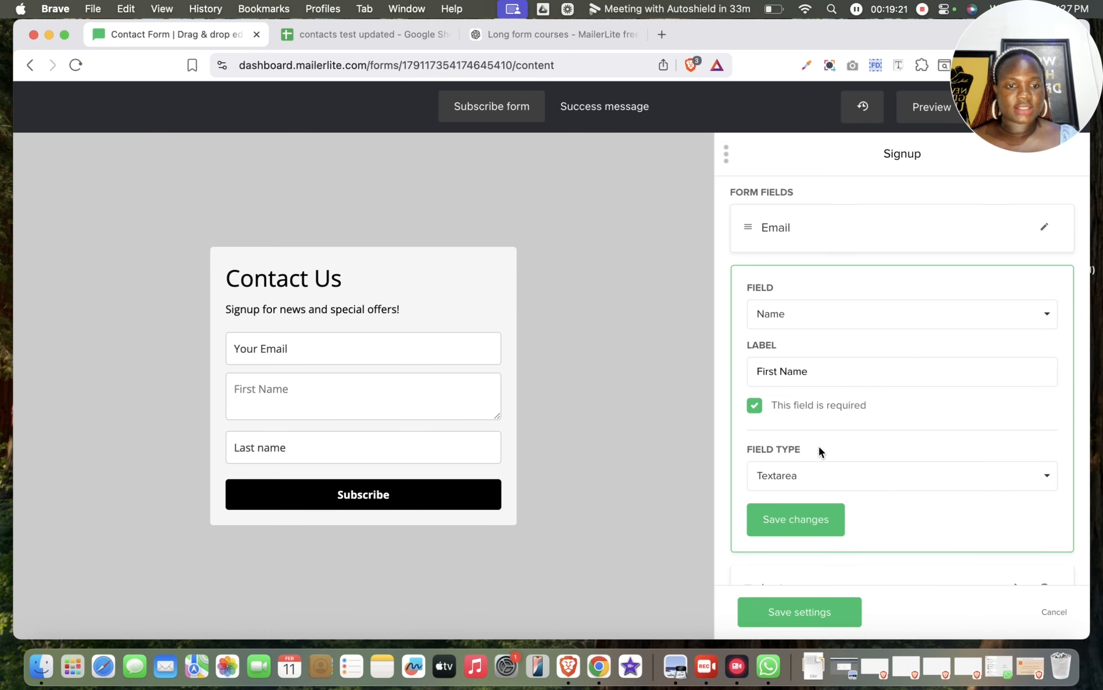
{"action": "left_click", "coordinate": [820, 480]}
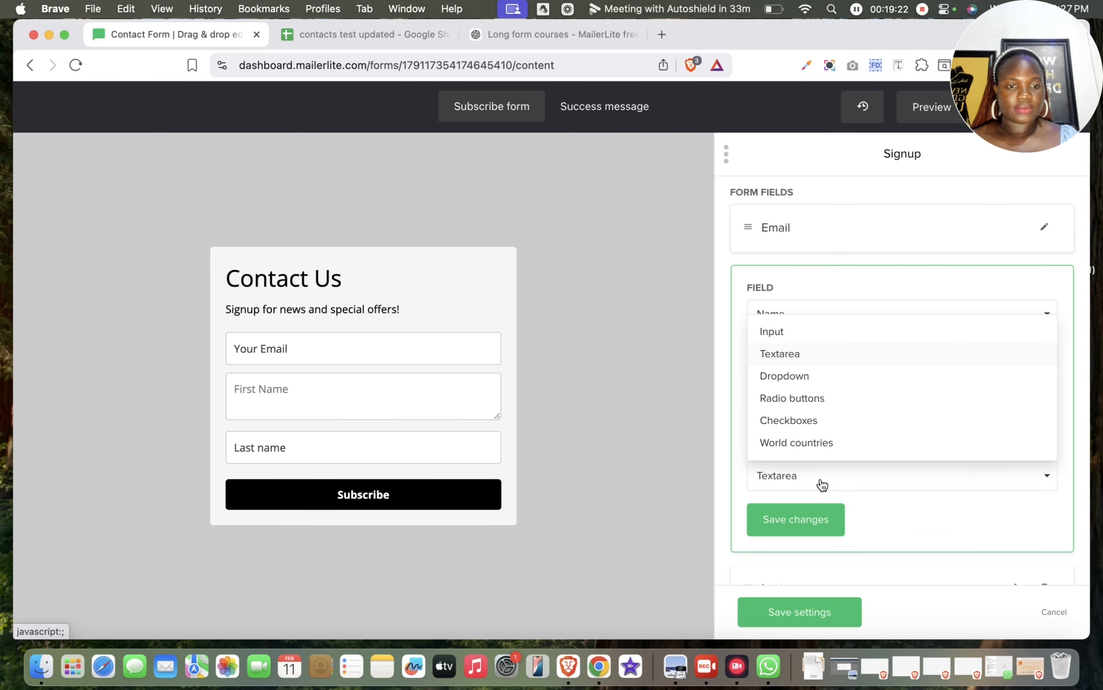
{"action": "left_click", "coordinate": [773, 332]}
{"action": "left_click", "coordinate": [810, 526]}
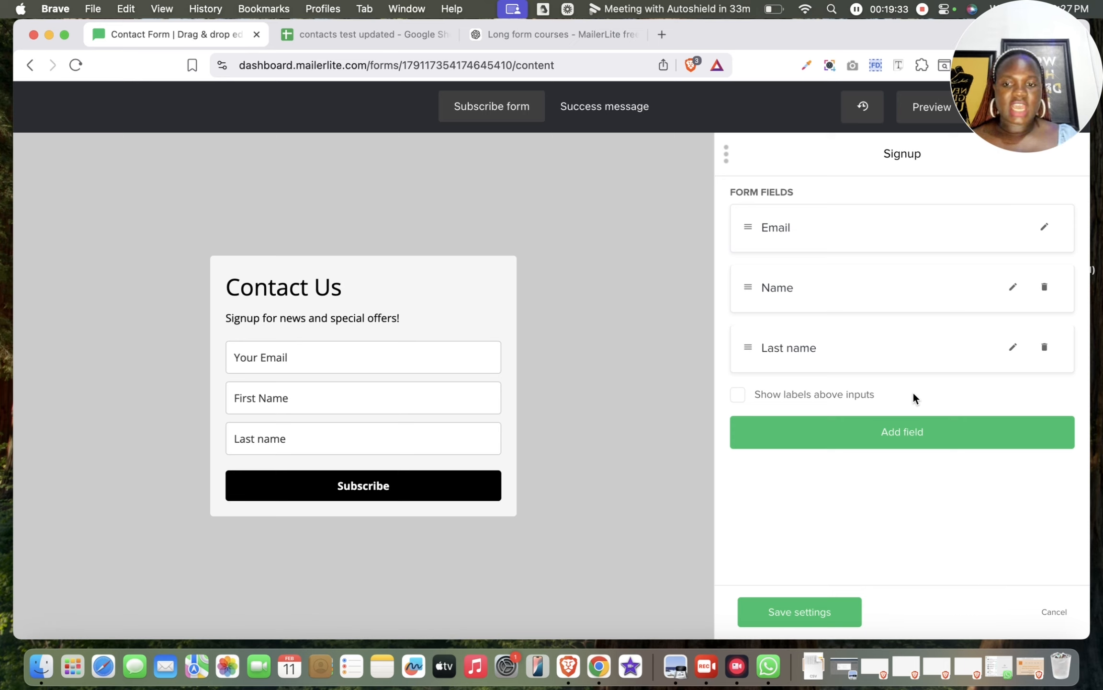
Step: Add a new form field below Last name and assign it to Country
{"action": "left_click", "coordinate": [936, 436]}
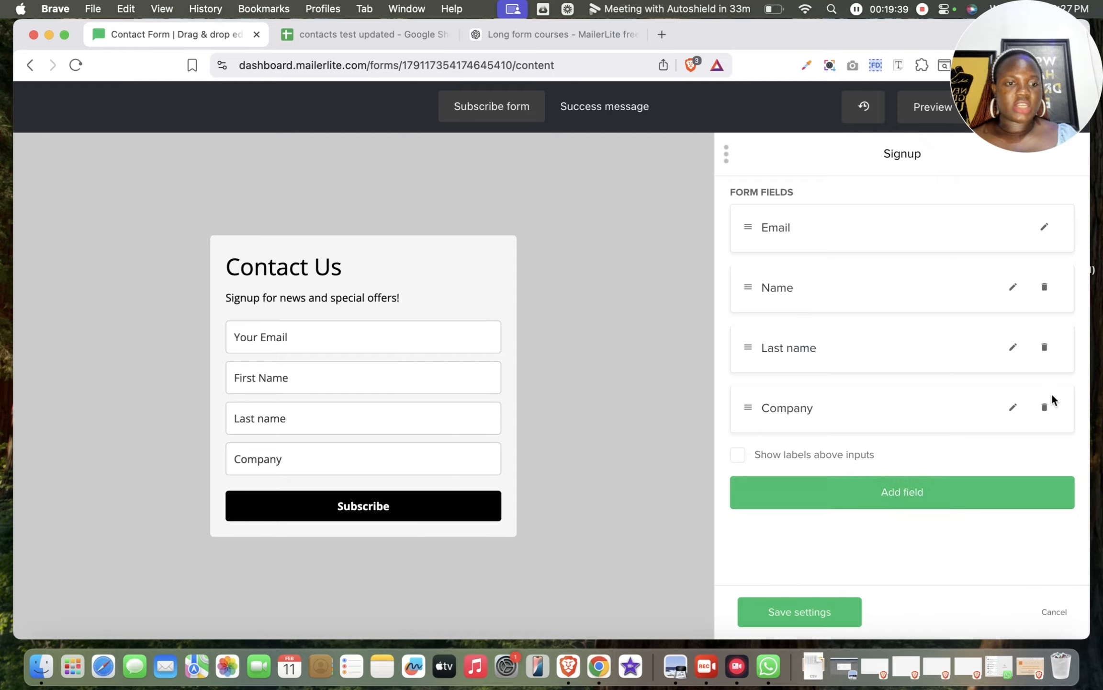
{"action": "left_click", "coordinate": [1012, 407]}
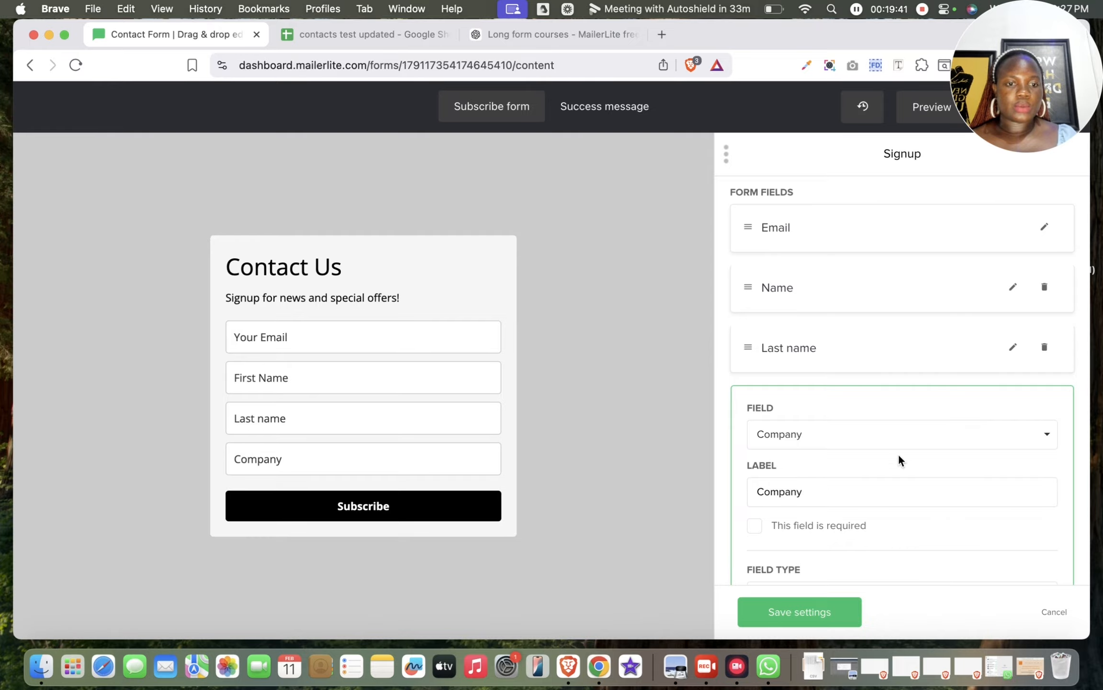
{"action": "left_click", "coordinate": [903, 438]}
{"action": "scroll", "coordinate": [882, 350], "scroll_direction": "down", "scroll_amount": 5}
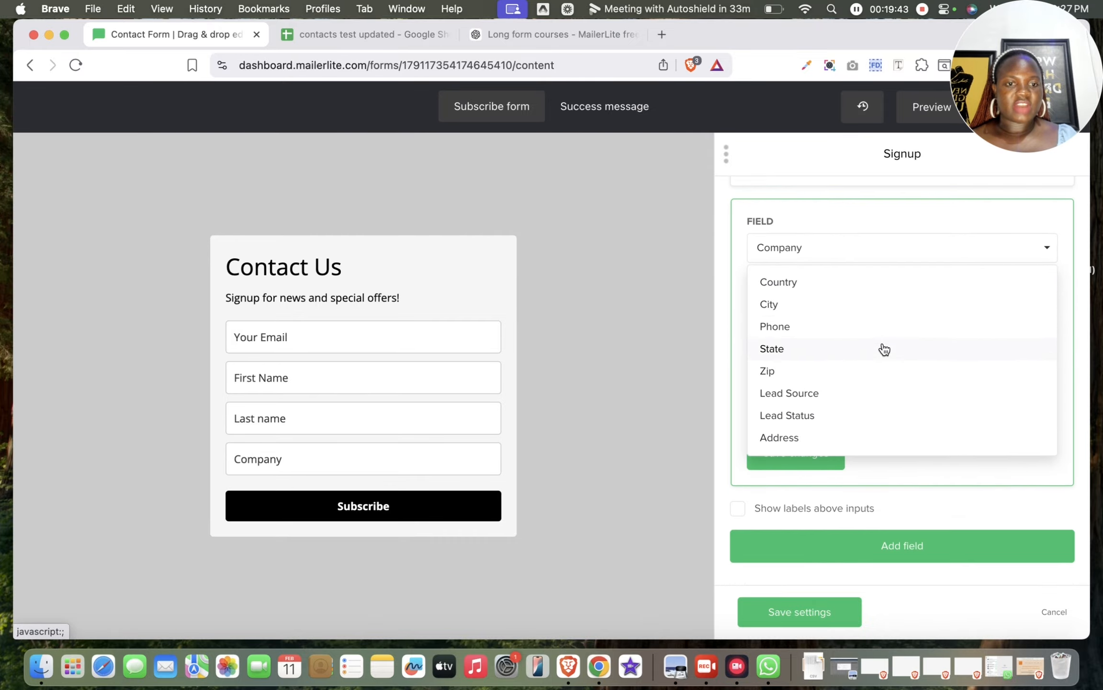
{"action": "scroll", "coordinate": [883, 349], "scroll_direction": "up", "scroll_amount": 1}
{"action": "left_click", "coordinate": [784, 306]}
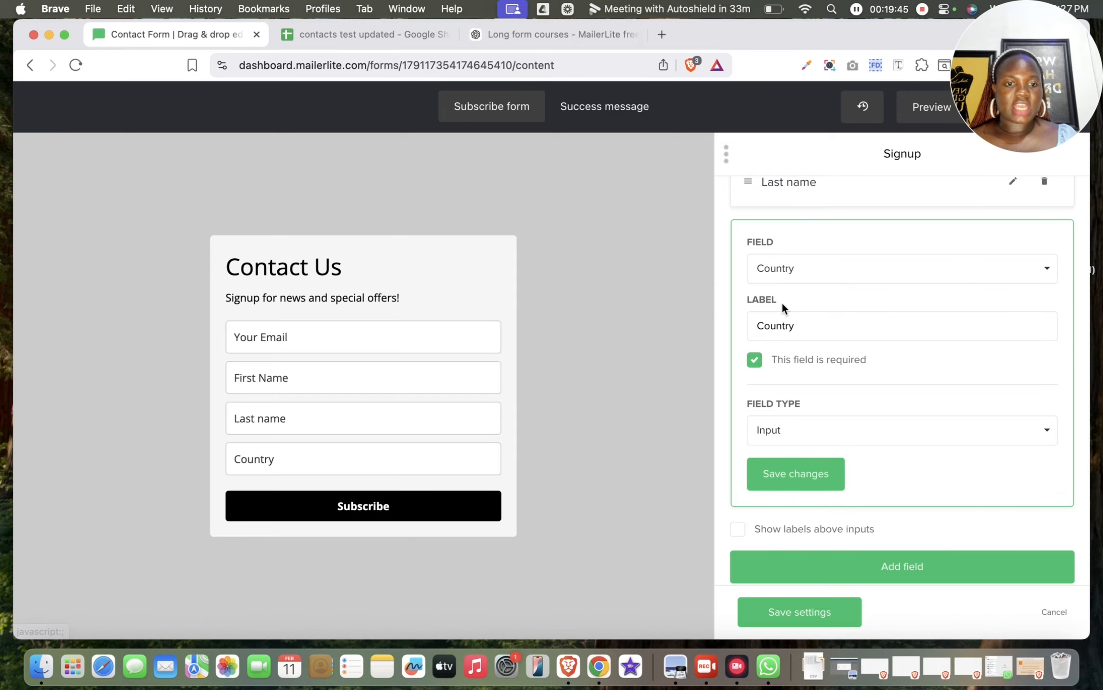
Step: Set the Country field's type to World countries, save it, and check its country list in the form preview
{"action": "left_click", "coordinate": [831, 434]}
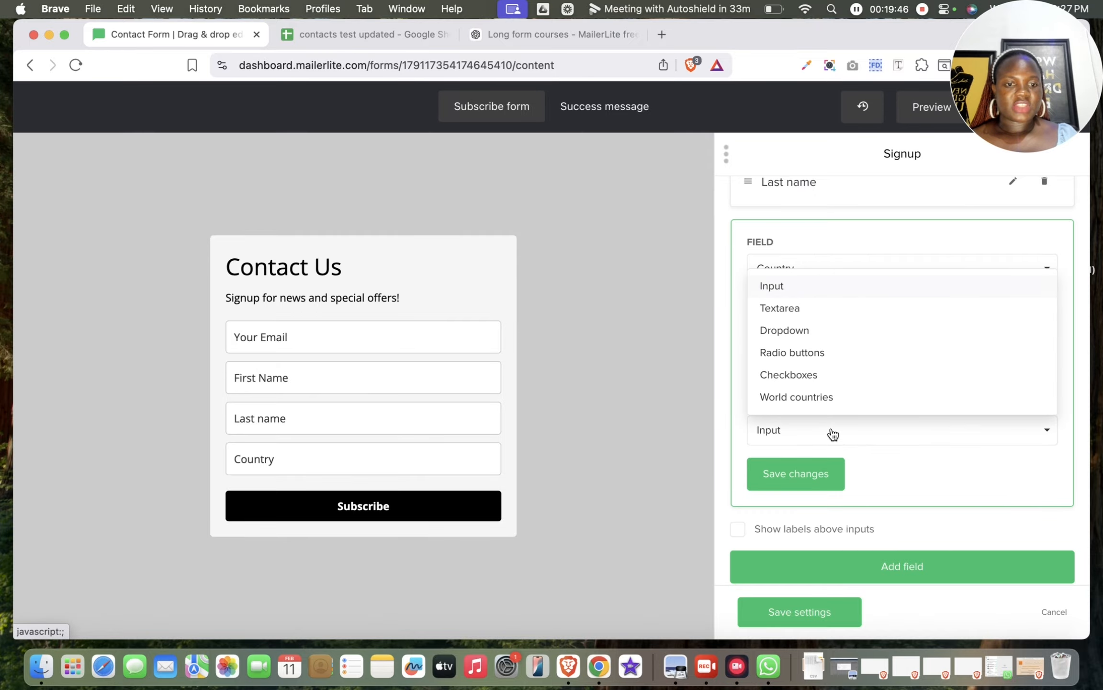
{"action": "left_click", "coordinate": [810, 396]}
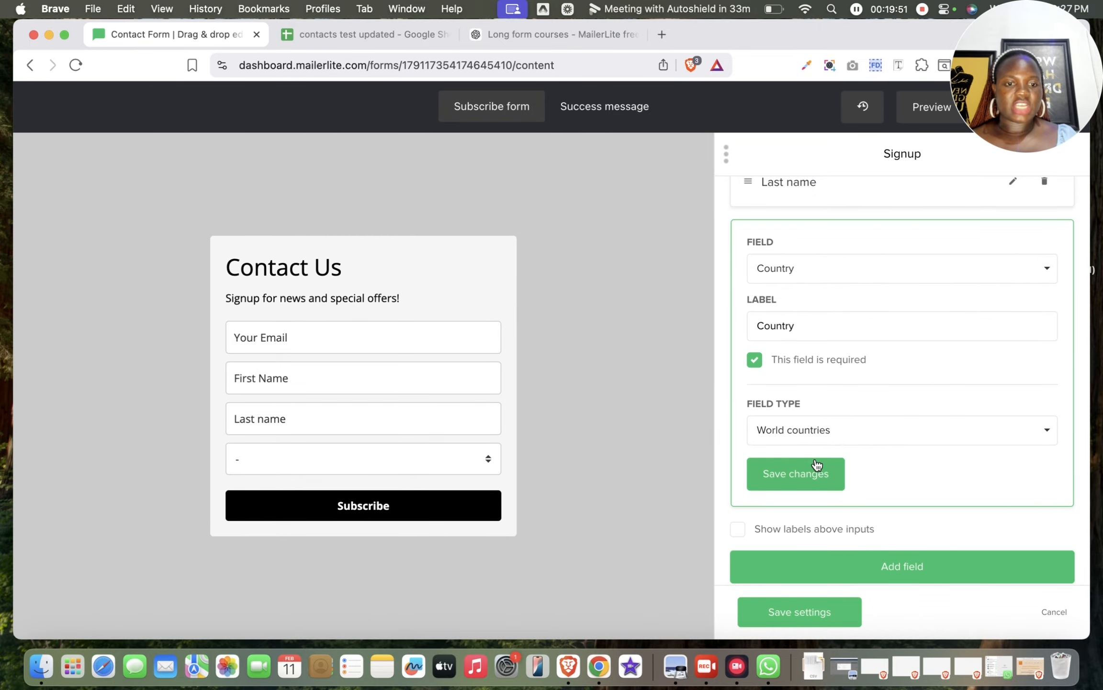
{"action": "left_click", "coordinate": [843, 330]}
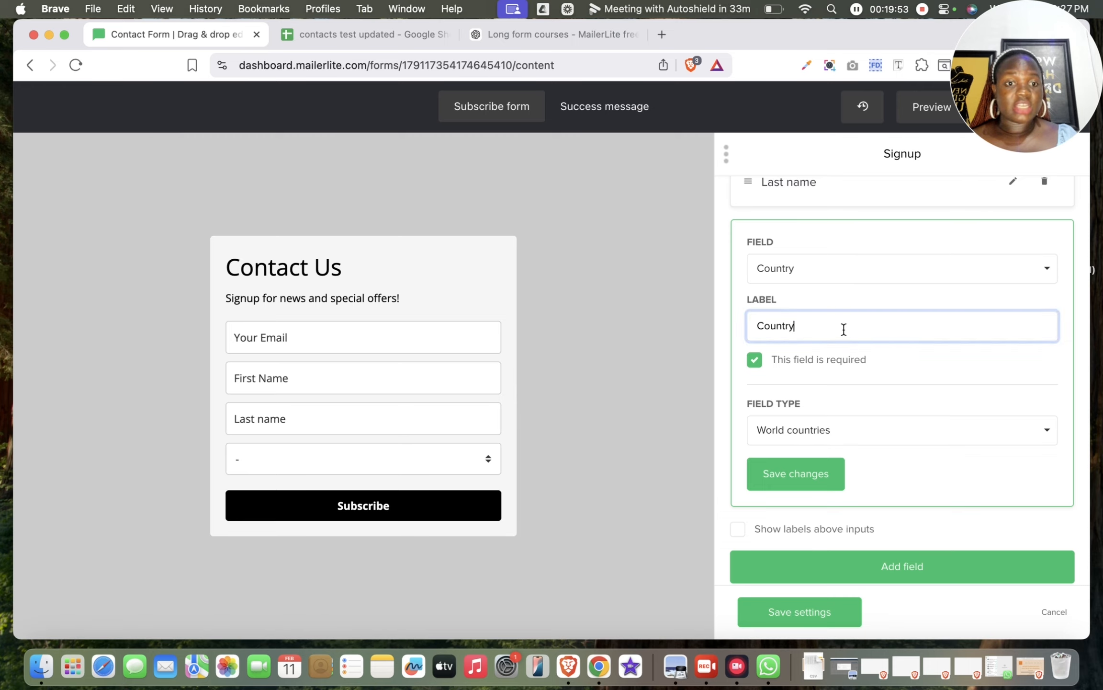
{"action": "left_click", "coordinate": [818, 479]}
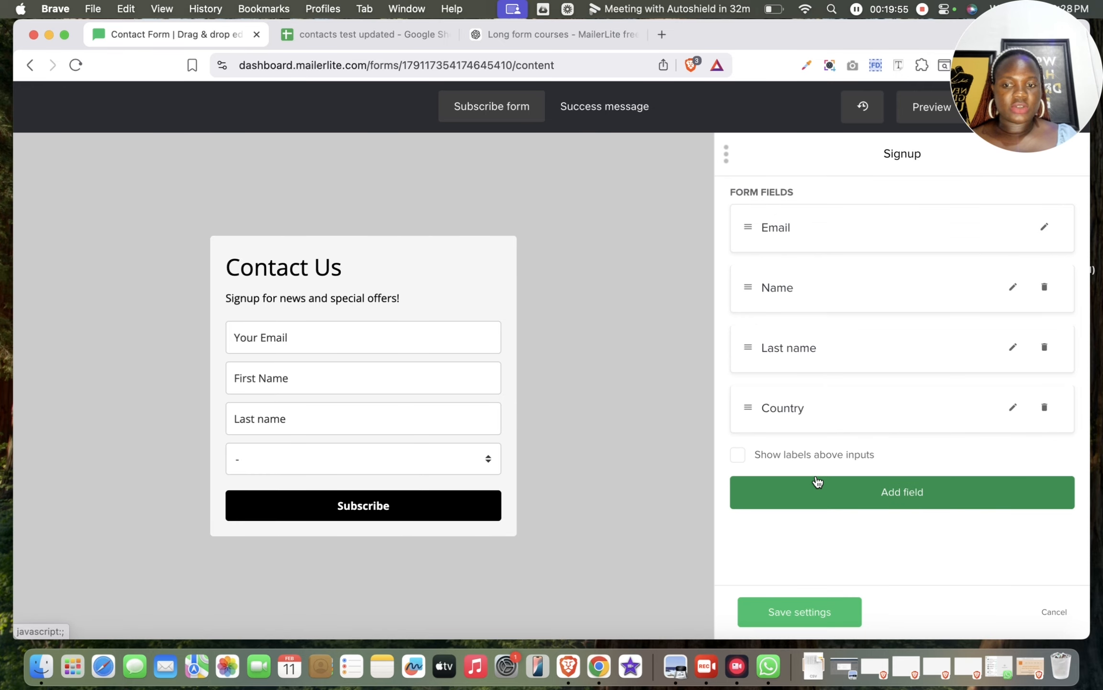
{"action": "left_click", "coordinate": [284, 462]}
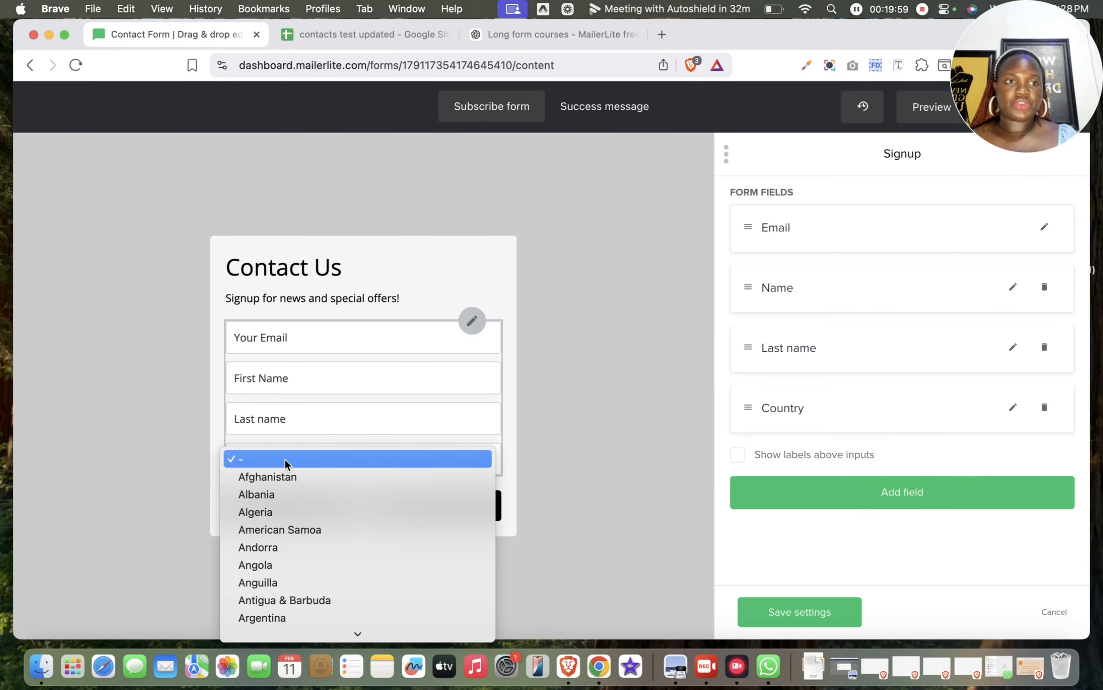
Step: Add a Company field to the signup form and save the form field settings
{"action": "left_click", "coordinate": [836, 502]}
{"action": "left_click", "coordinate": [839, 502]}
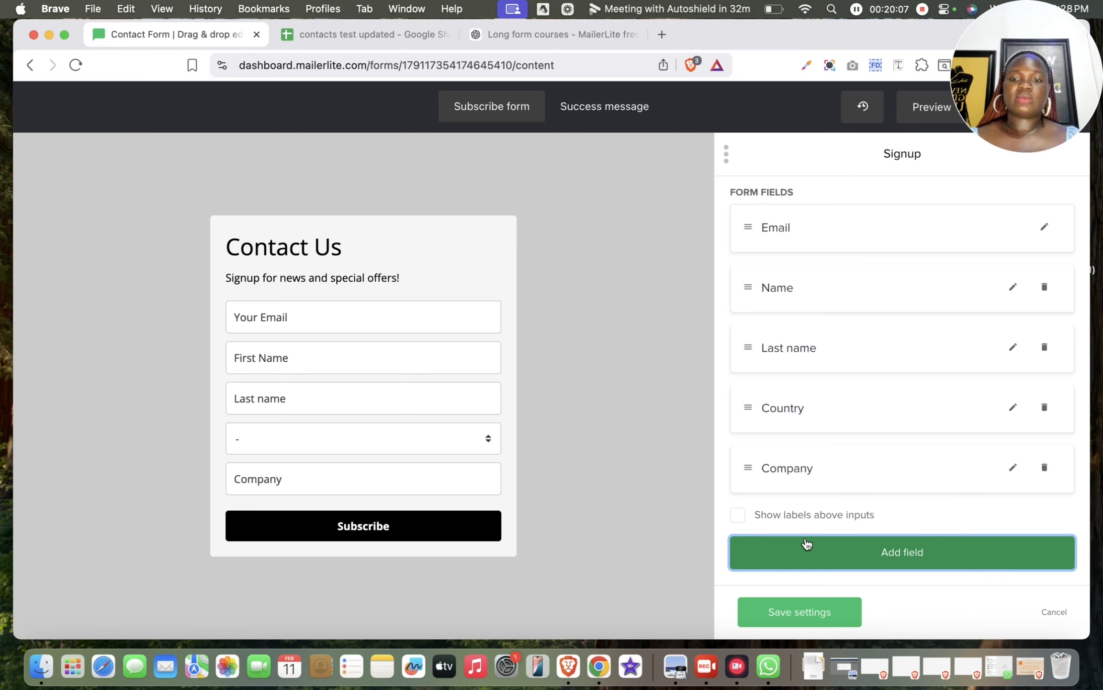
{"action": "left_click", "coordinate": [815, 618]}
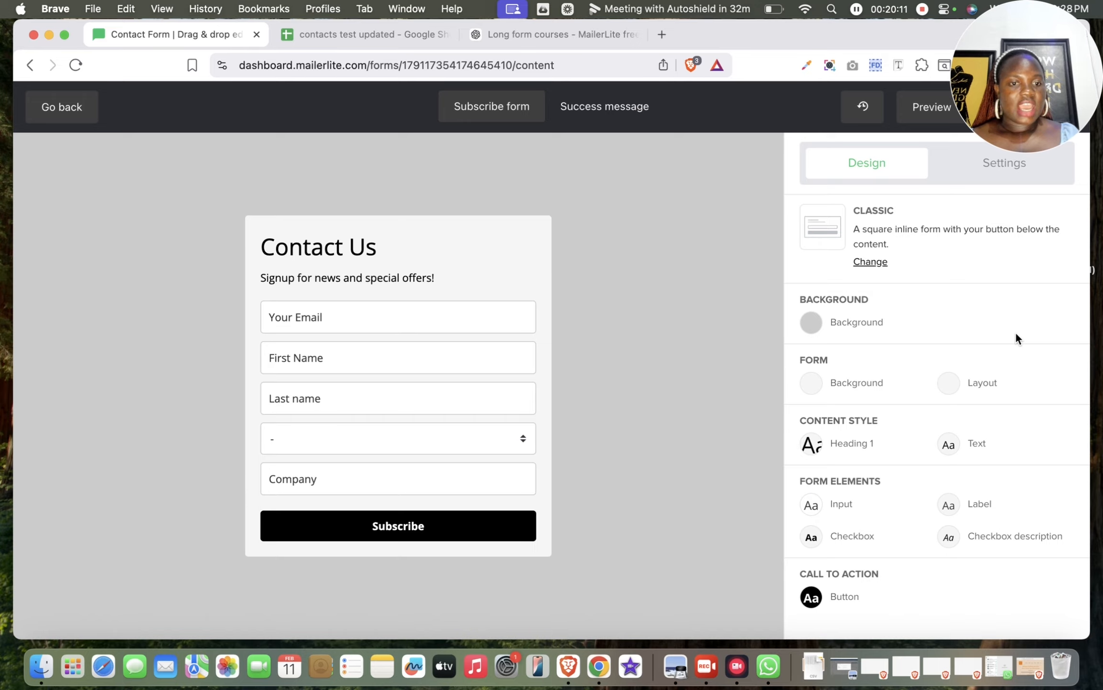
Step: Set the page background color behind the form to white
{"action": "left_click", "coordinate": [811, 323]}
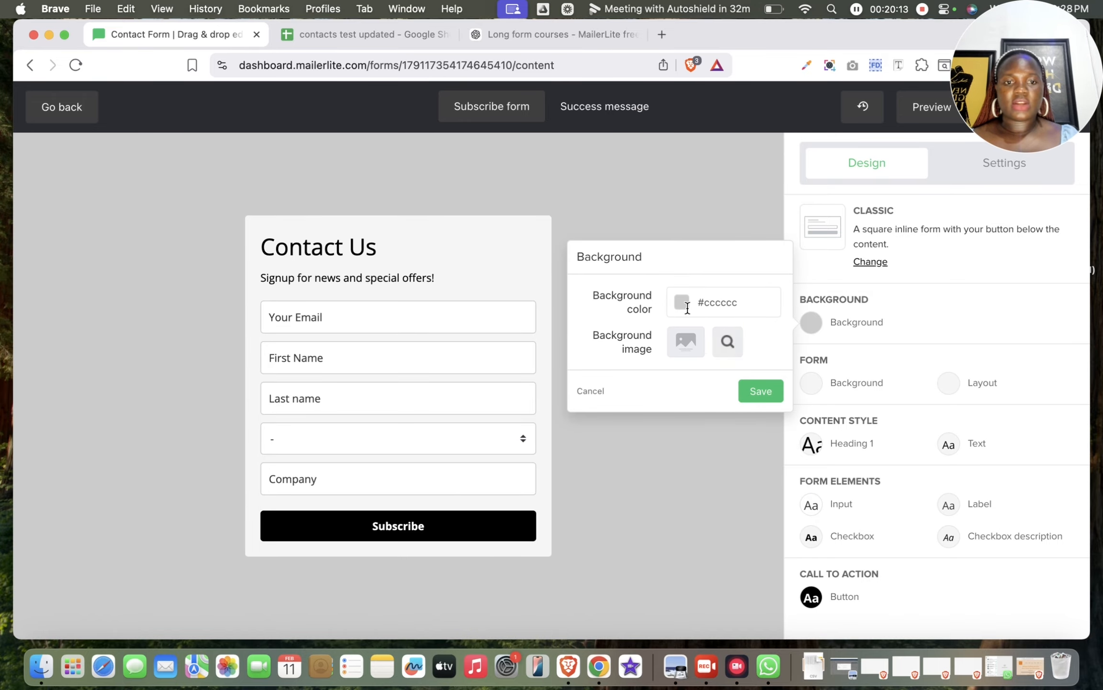
{"action": "left_click", "coordinate": [682, 302]}
{"action": "left_click", "coordinate": [728, 334]}
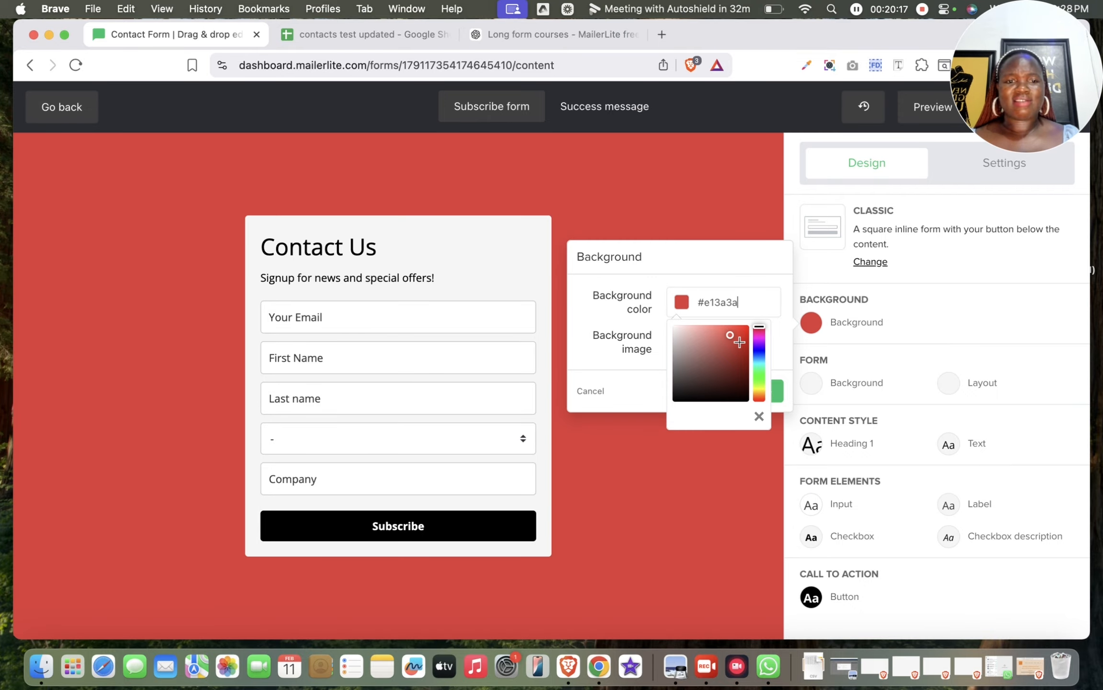
{"action": "left_click", "coordinate": [675, 336]}
{"action": "left_click_drag", "start_coordinate": [678, 335], "coordinate": [671, 325]}
{"action": "left_click", "coordinate": [647, 445]}
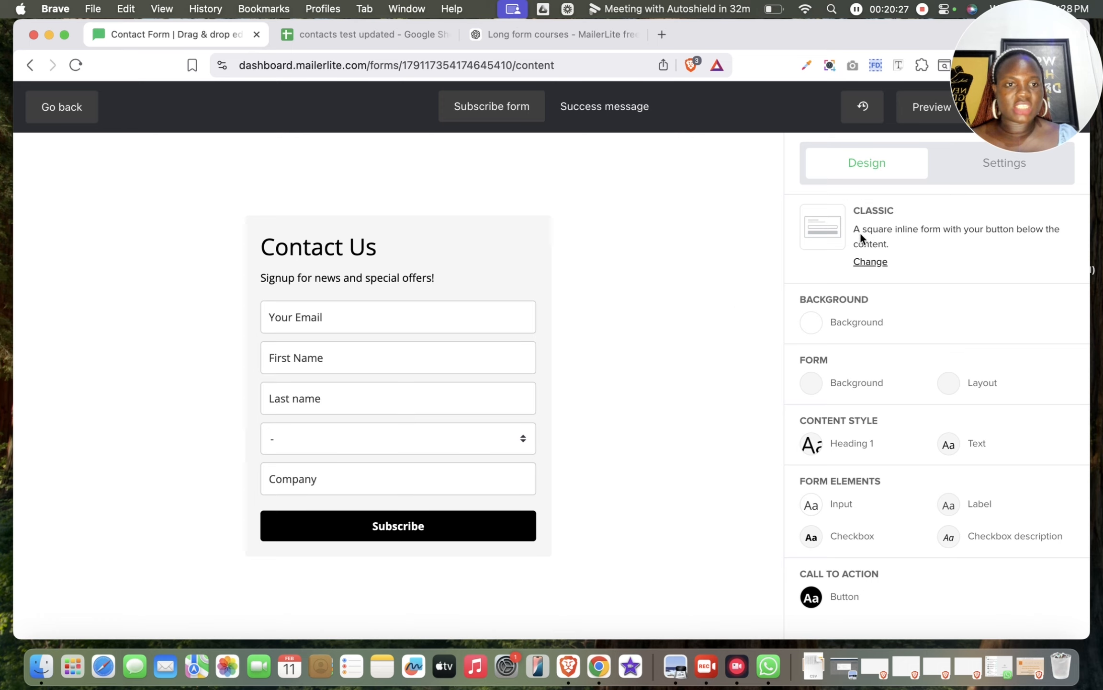
Step: View the image sources for the form's background image in the file manager and return to the form editor
{"action": "left_click", "coordinate": [817, 395]}
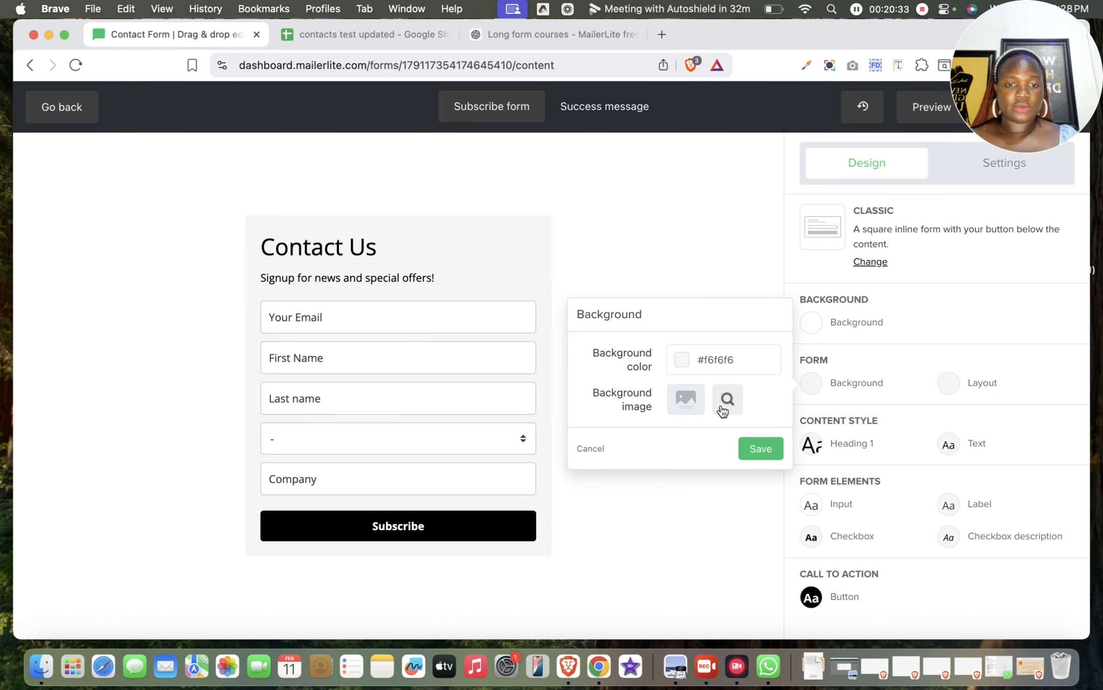
{"action": "left_click", "coordinate": [687, 402]}
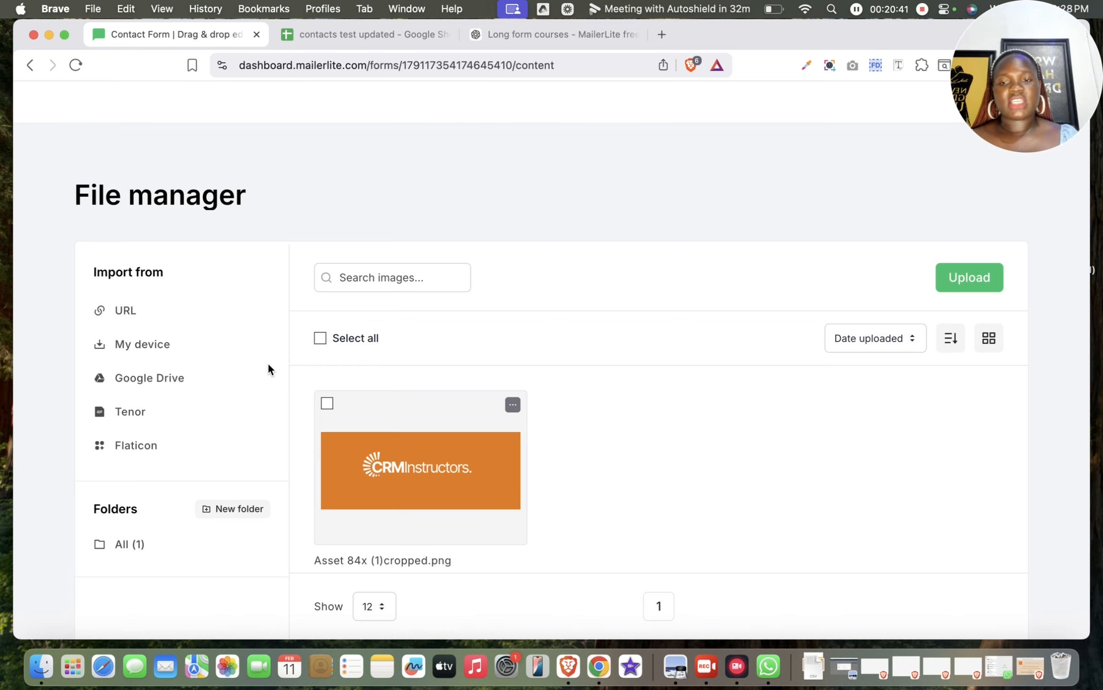
{"action": "left_click", "coordinate": [30, 70]}
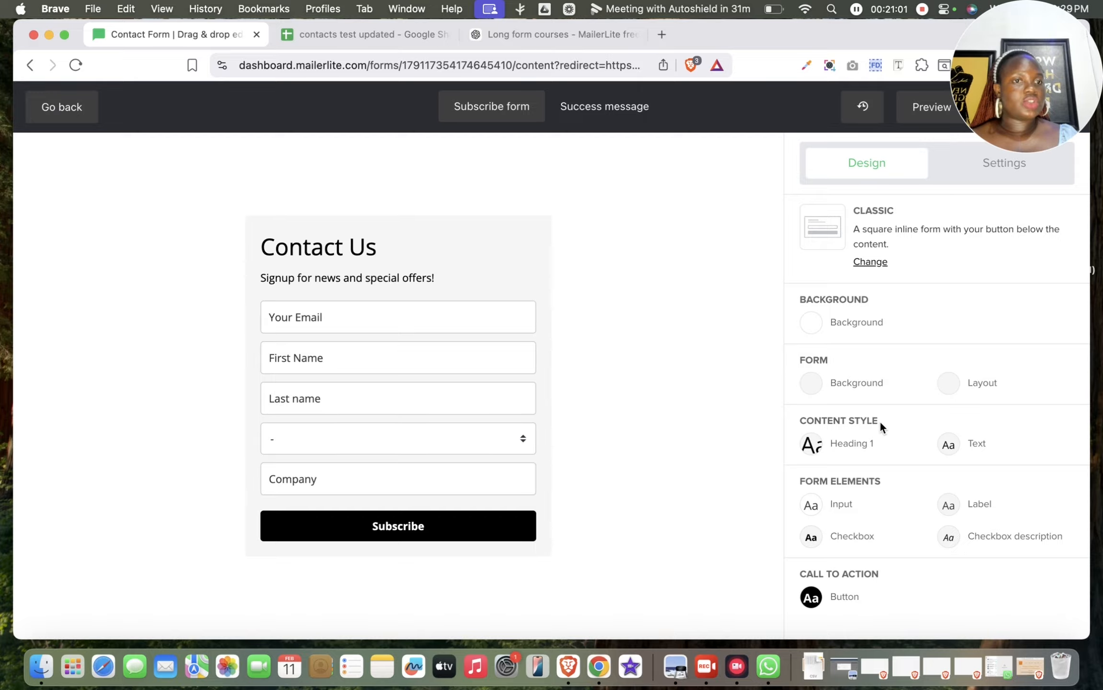
Step: Try to set the form width to 600 in the layout settings
{"action": "left_click", "coordinate": [957, 389]}
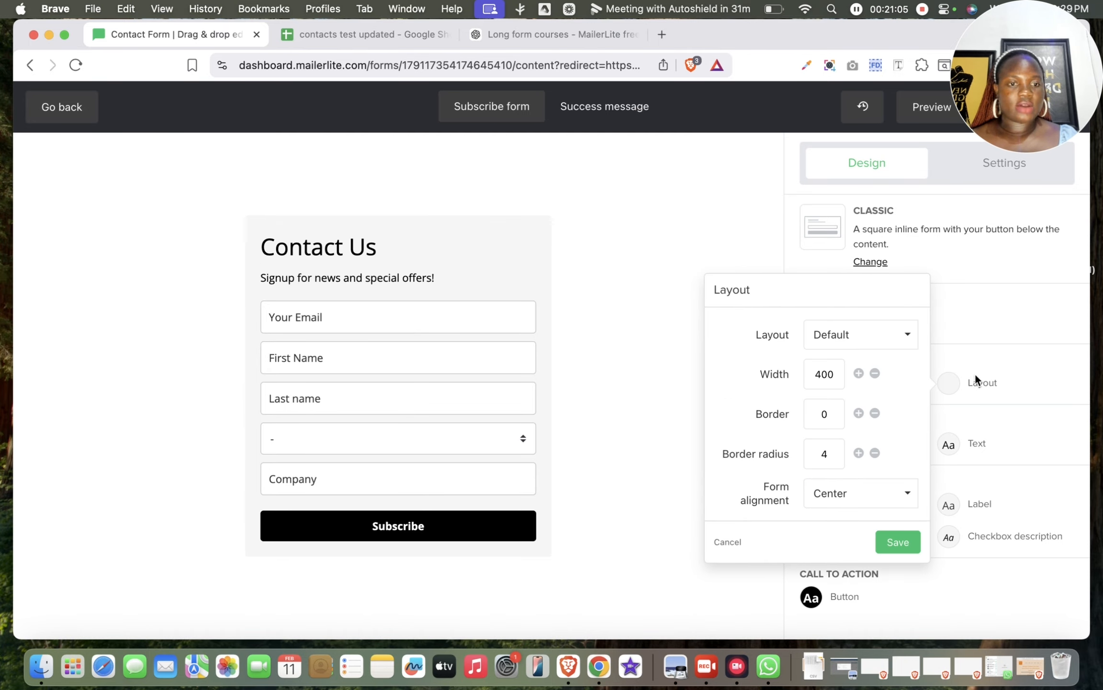
{"action": "double_click", "coordinate": [840, 374]}
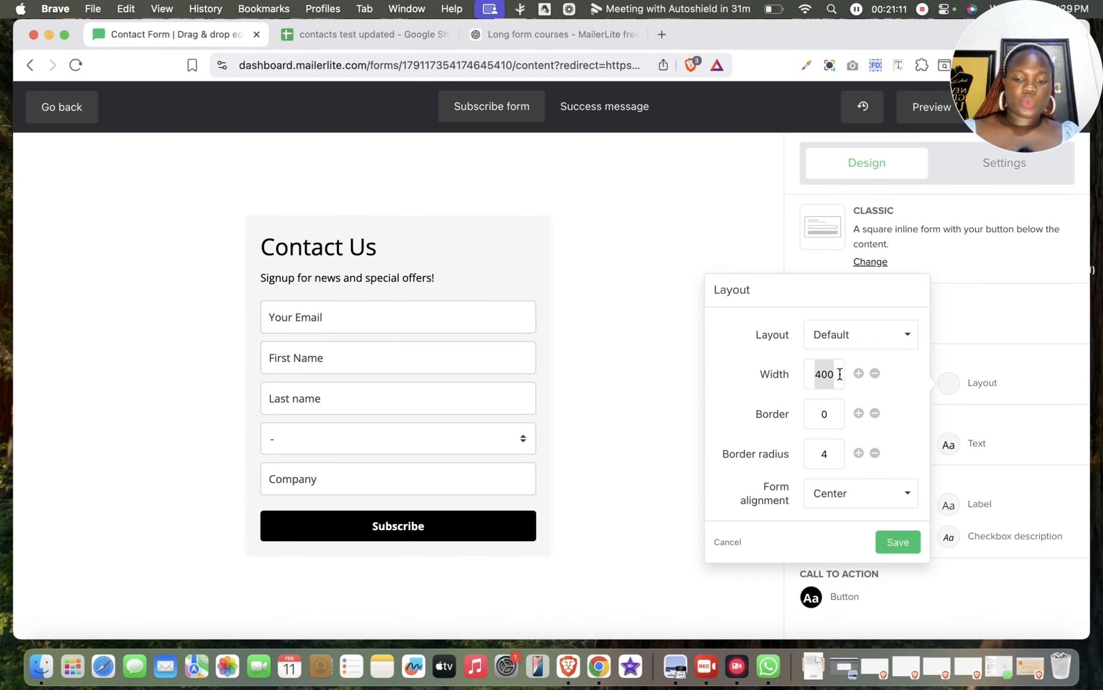
{"action": "type", "text": "600"}
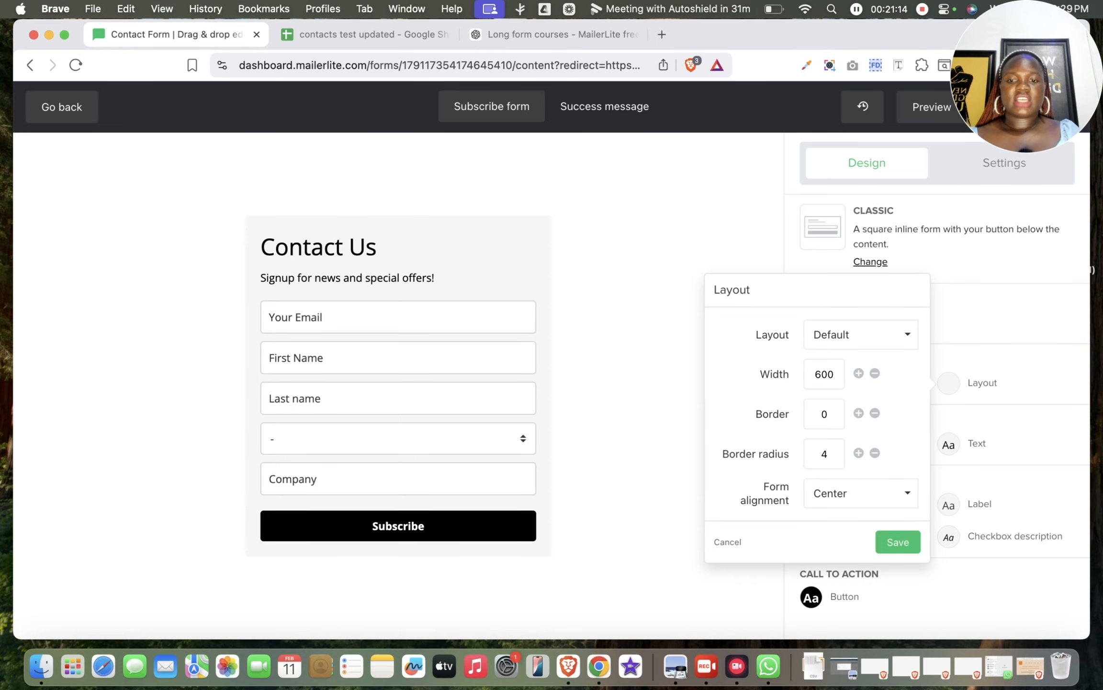
{"action": "key", "text": "Return"}
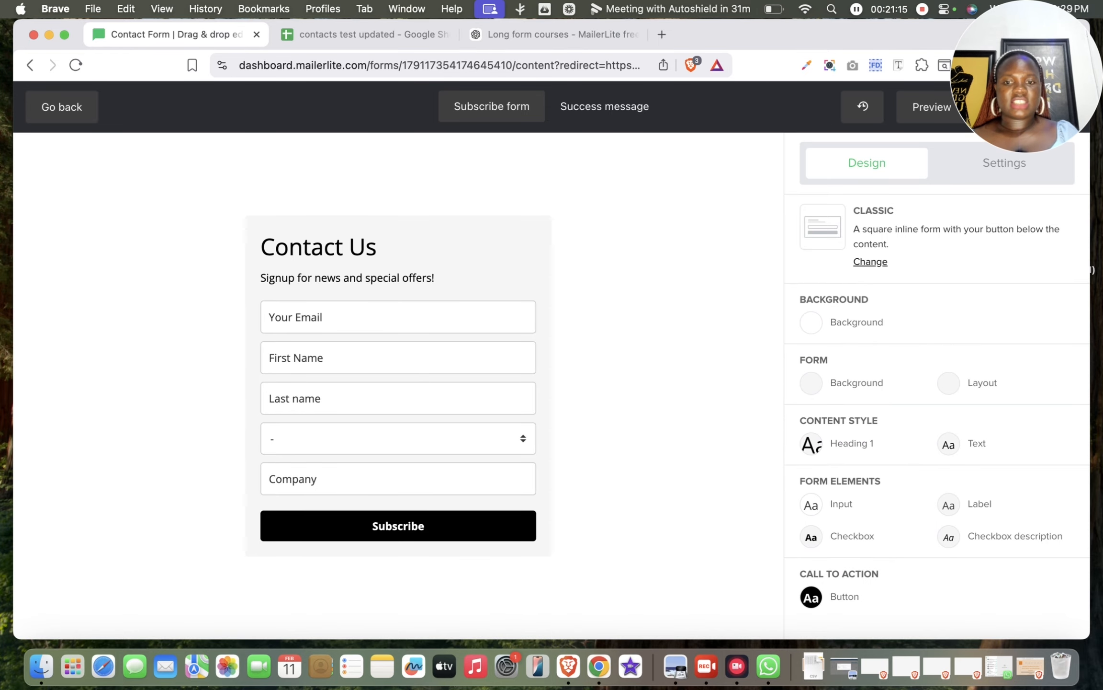
Step: Increase the form's layout width to 470
{"action": "left_click", "coordinate": [859, 340]}
{"action": "left_click", "coordinate": [859, 340]}
{"action": "left_click", "coordinate": [859, 340]}
{"action": "left_click", "coordinate": [859, 340]}
{"action": "left_click", "coordinate": [859, 340]}
{"action": "left_click", "coordinate": [859, 340]}
{"action": "left_click", "coordinate": [859, 340]}
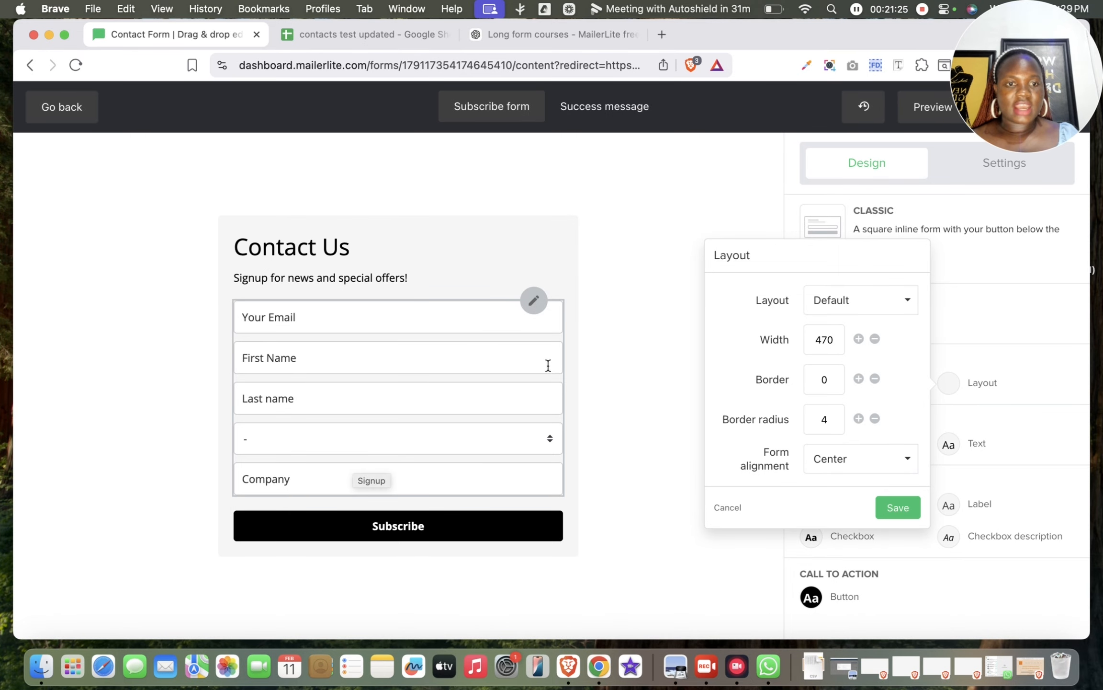
Step: Try the Fullwidth form layout and switch it back to Default
{"action": "left_click", "coordinate": [880, 299]}
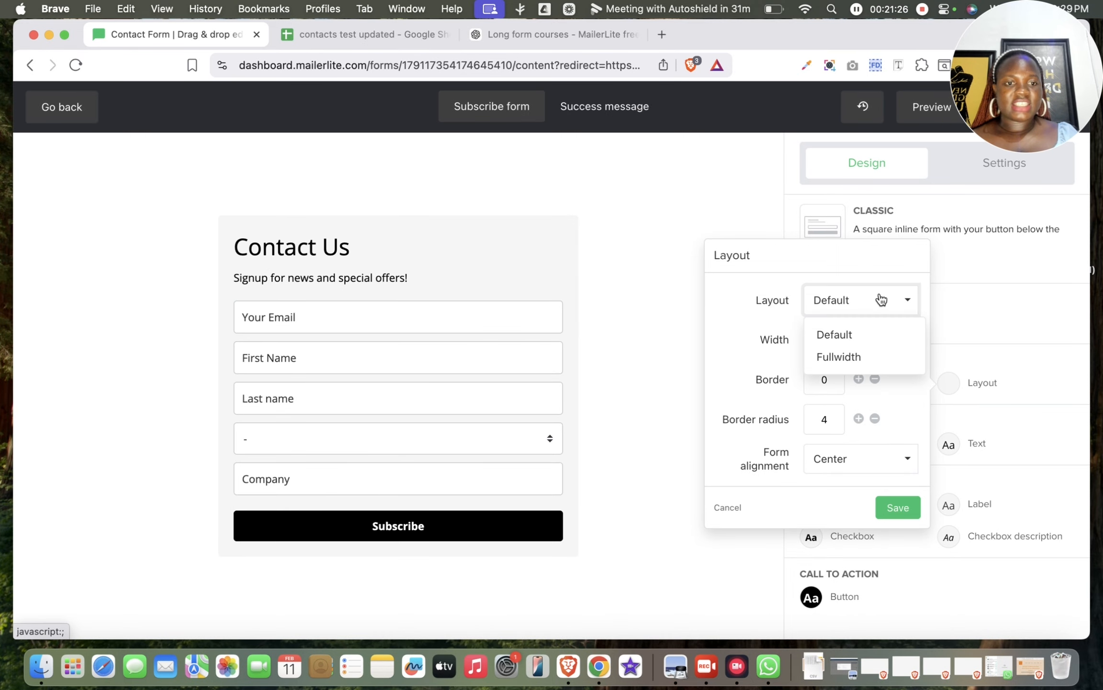
{"action": "left_click", "coordinate": [851, 357]}
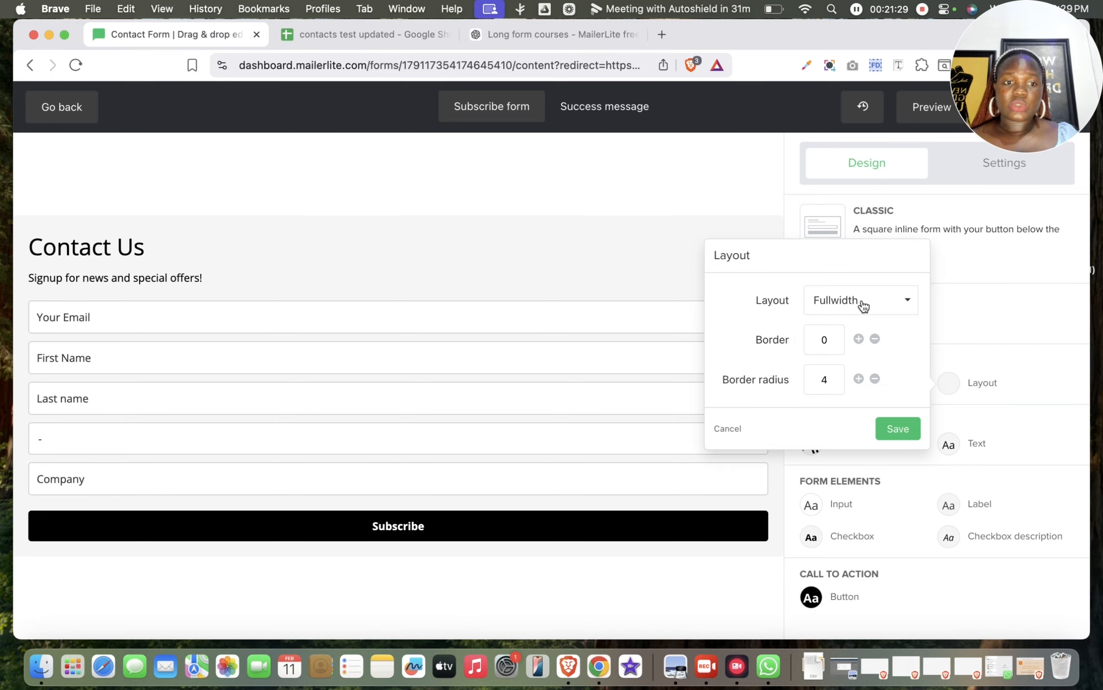
{"action": "left_click", "coordinate": [864, 305]}
{"action": "left_click", "coordinate": [856, 336]}
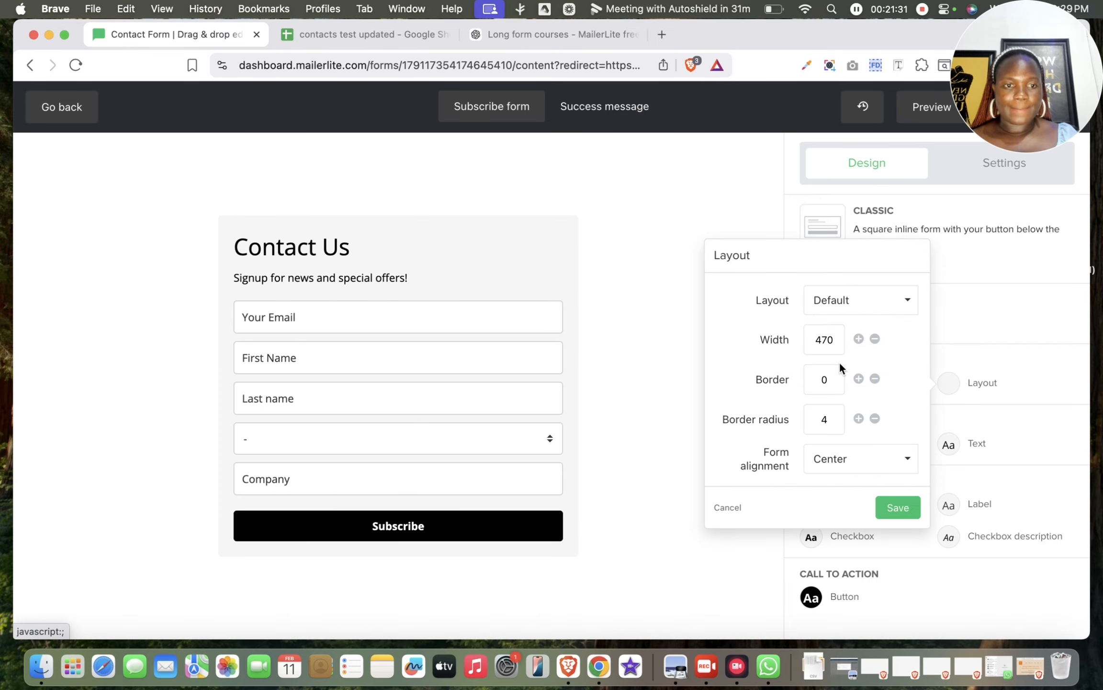
Step: Give the form a border of 3 in red, color #d20f0f
{"action": "left_click", "coordinate": [858, 379]}
{"action": "left_click", "coordinate": [858, 379]}
{"action": "left_click", "coordinate": [859, 379]}
{"action": "left_click", "coordinate": [819, 419]}
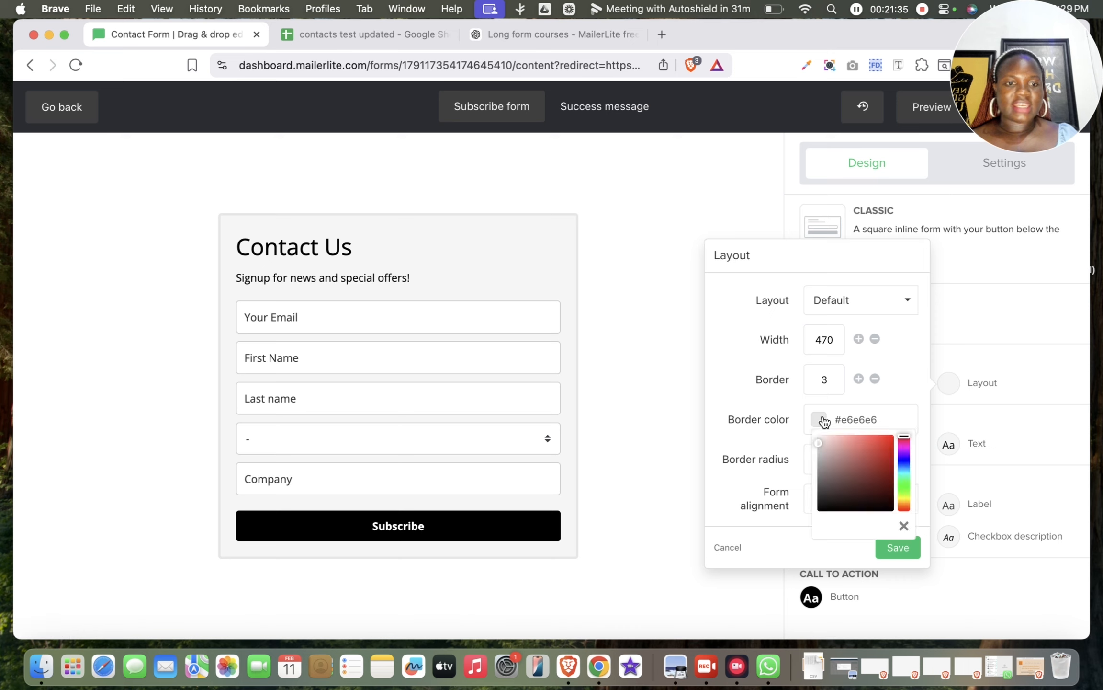
{"action": "left_click", "coordinate": [888, 448]}
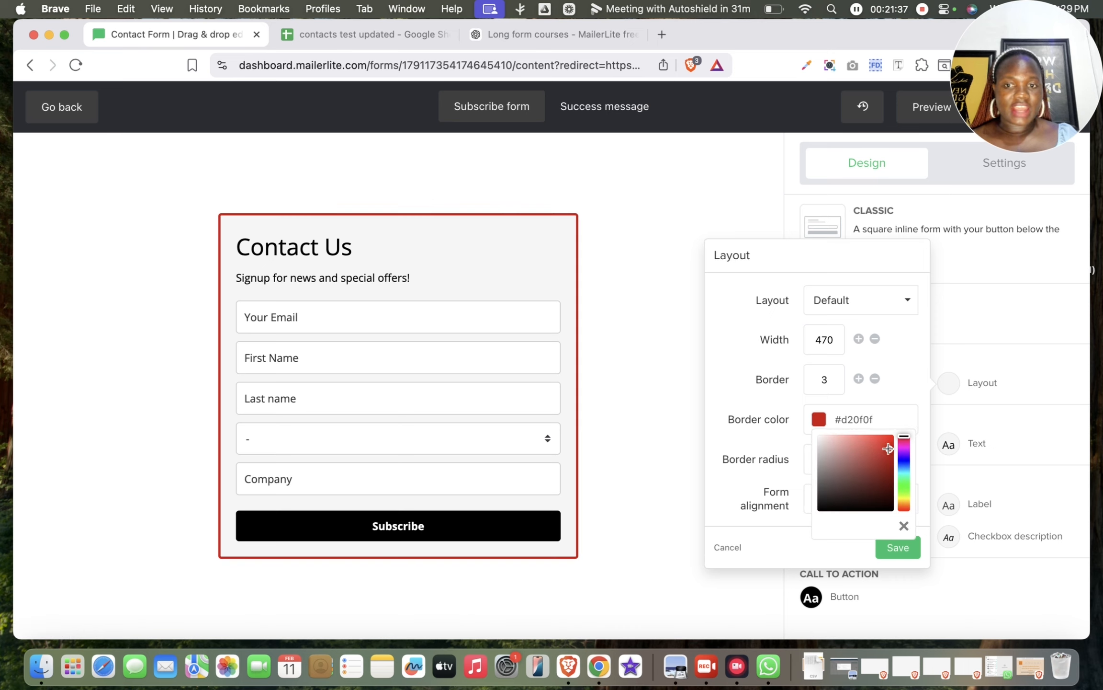
{"action": "left_click", "coordinate": [772, 423]}
Step: Increase the form's border radius to 10
{"action": "left_click", "coordinate": [859, 460]}
{"action": "left_click", "coordinate": [859, 459]}
{"action": "left_click", "coordinate": [858, 459]}
{"action": "left_click", "coordinate": [858, 459]}
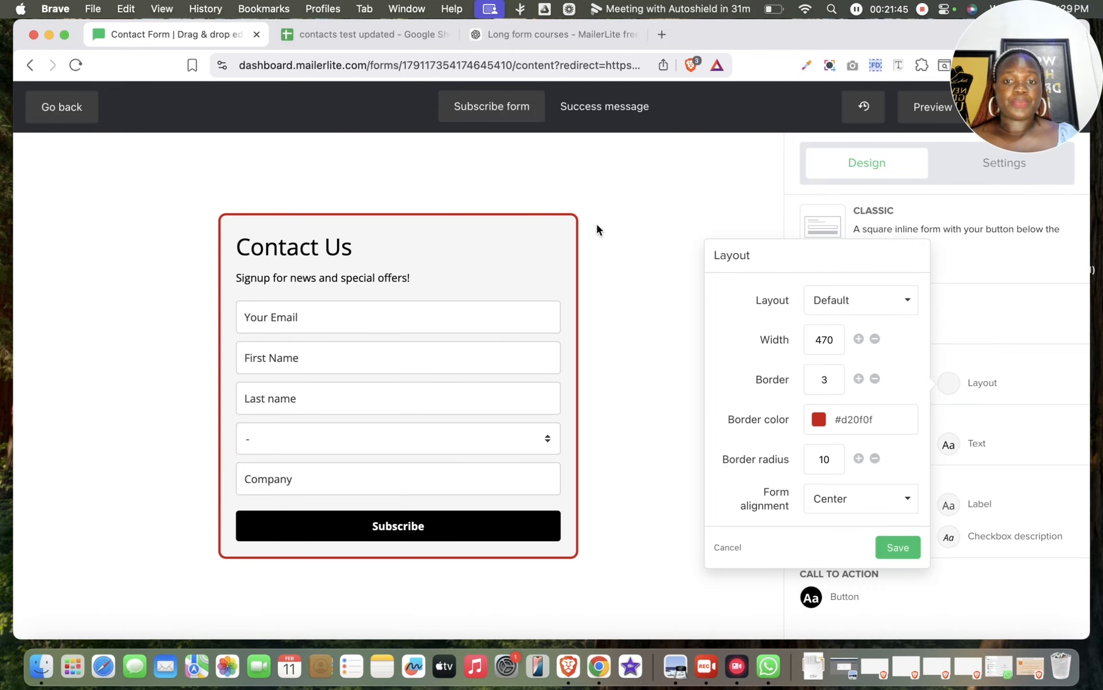
Step: Switch the form alignment to Left and back to Center, and save the layout settings
{"action": "scroll", "coordinate": [833, 508], "scroll_direction": "down", "scroll_amount": 1}
{"action": "left_click", "coordinate": [833, 509]}
{"action": "left_click", "coordinate": [837, 534]}
{"action": "left_click", "coordinate": [866, 499]}
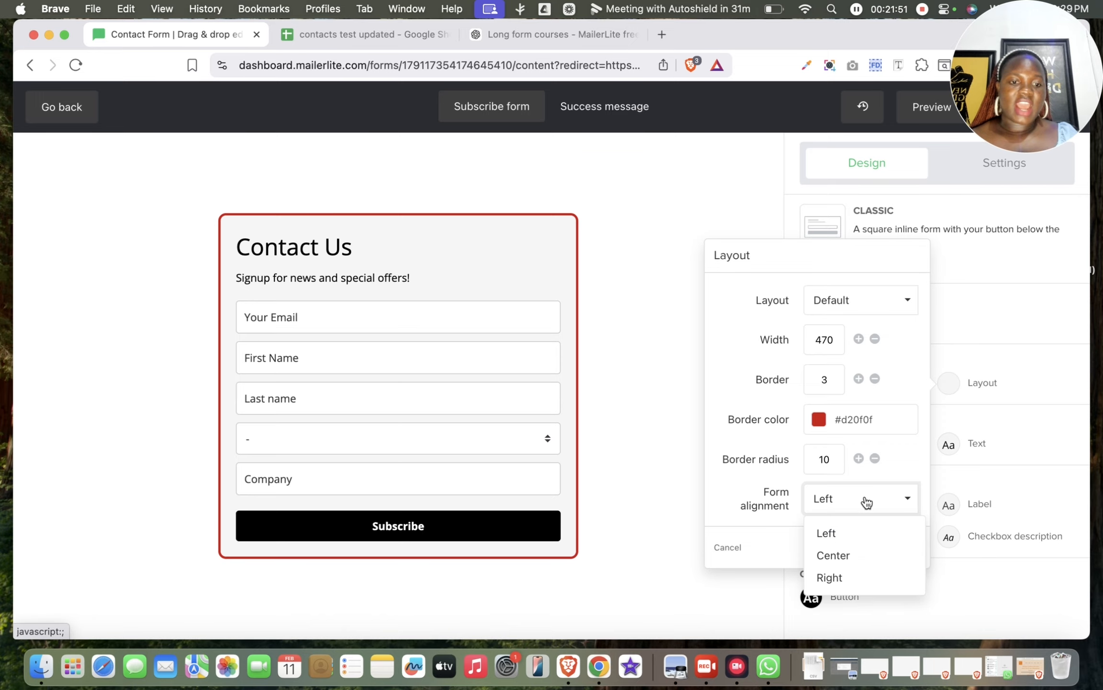
{"action": "left_click", "coordinate": [854, 554]}
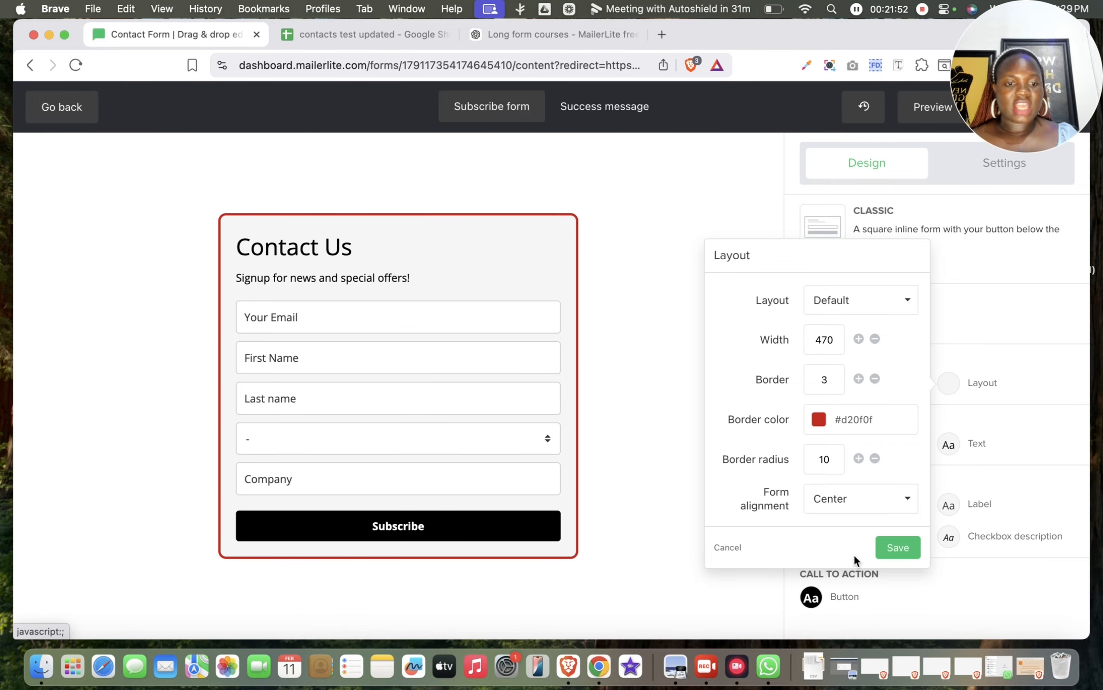
{"action": "left_click", "coordinate": [888, 544]}
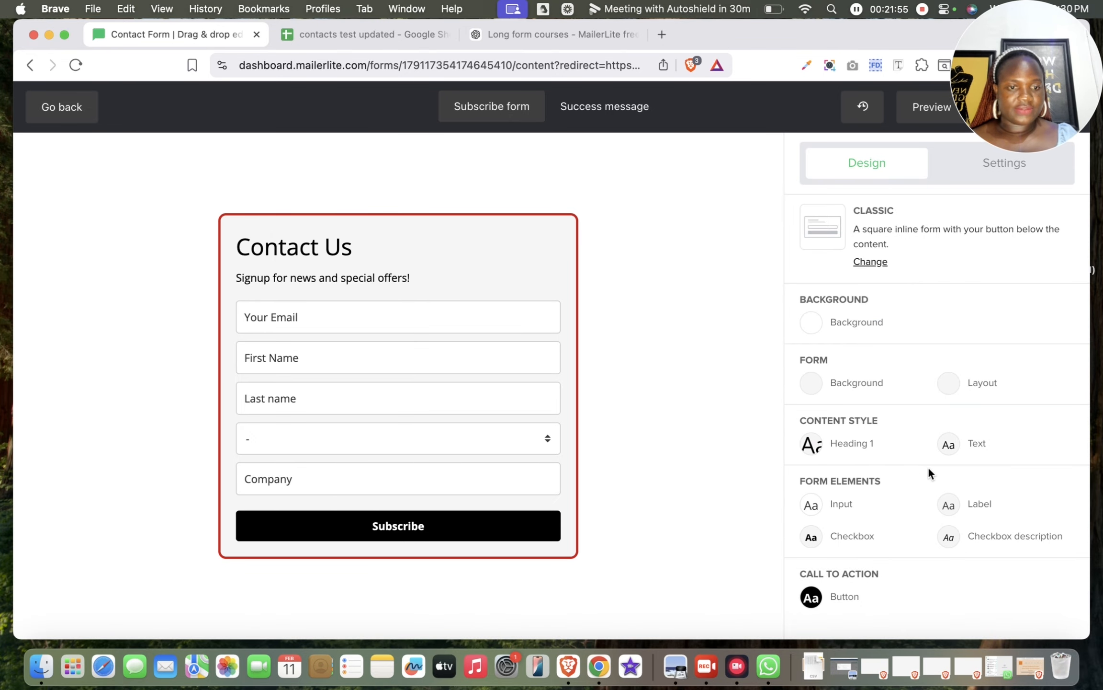
Step: Review the style options for the form's input, label and checkbox description elements
{"action": "left_click", "coordinate": [843, 506]}
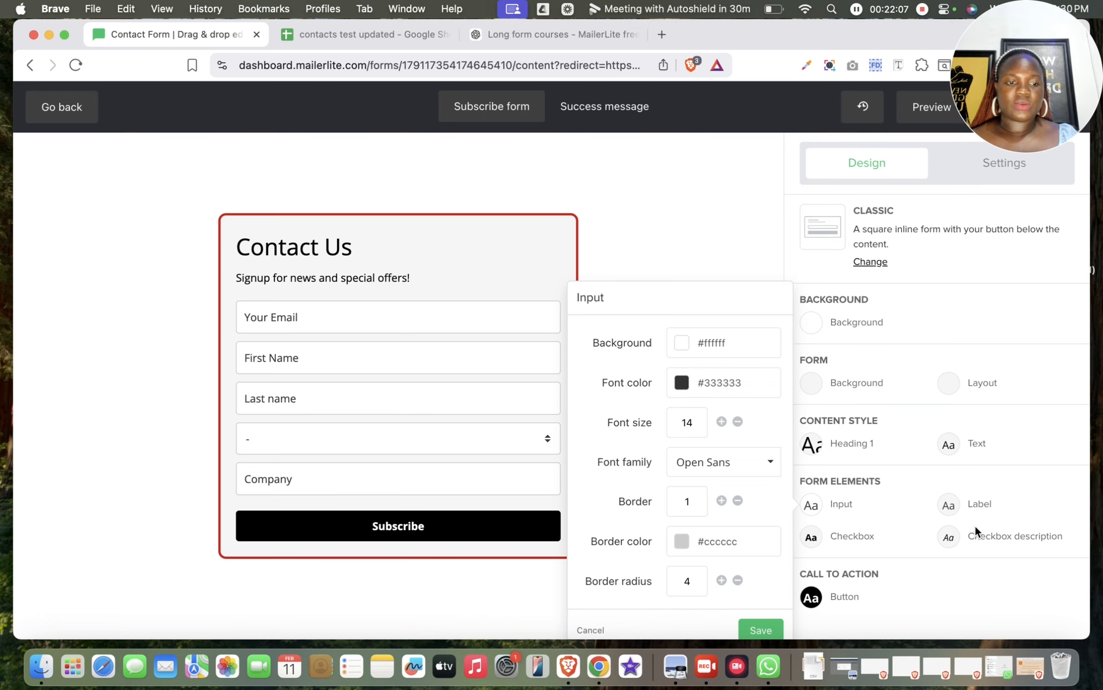
{"action": "left_click", "coordinate": [967, 504]}
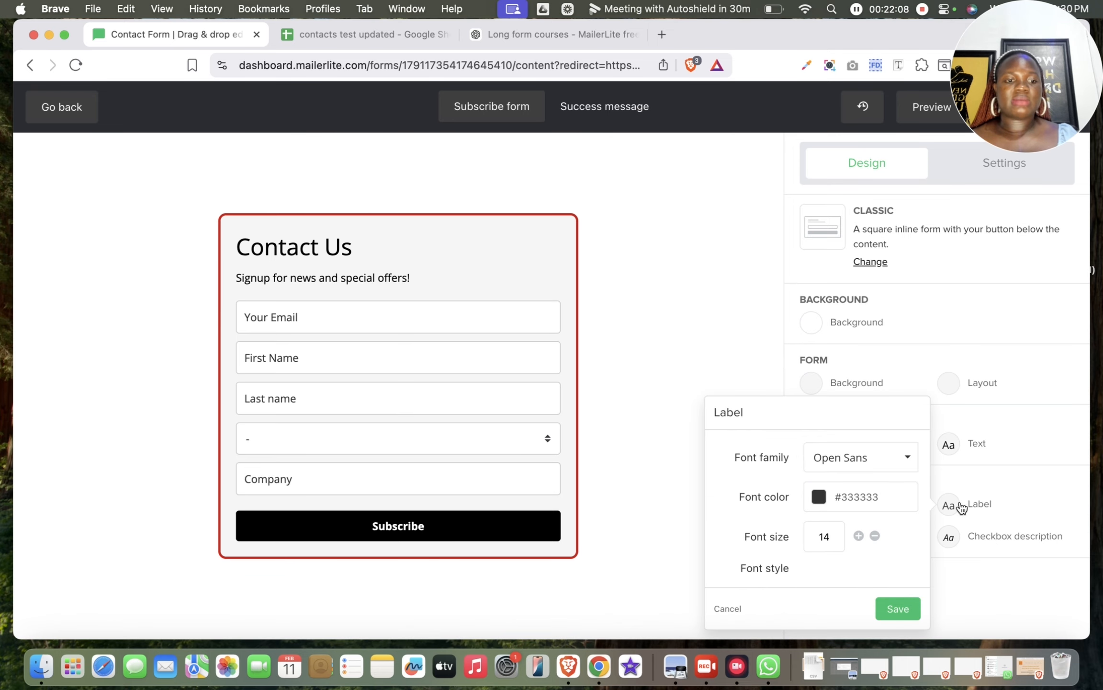
{"action": "left_click", "coordinate": [973, 540]}
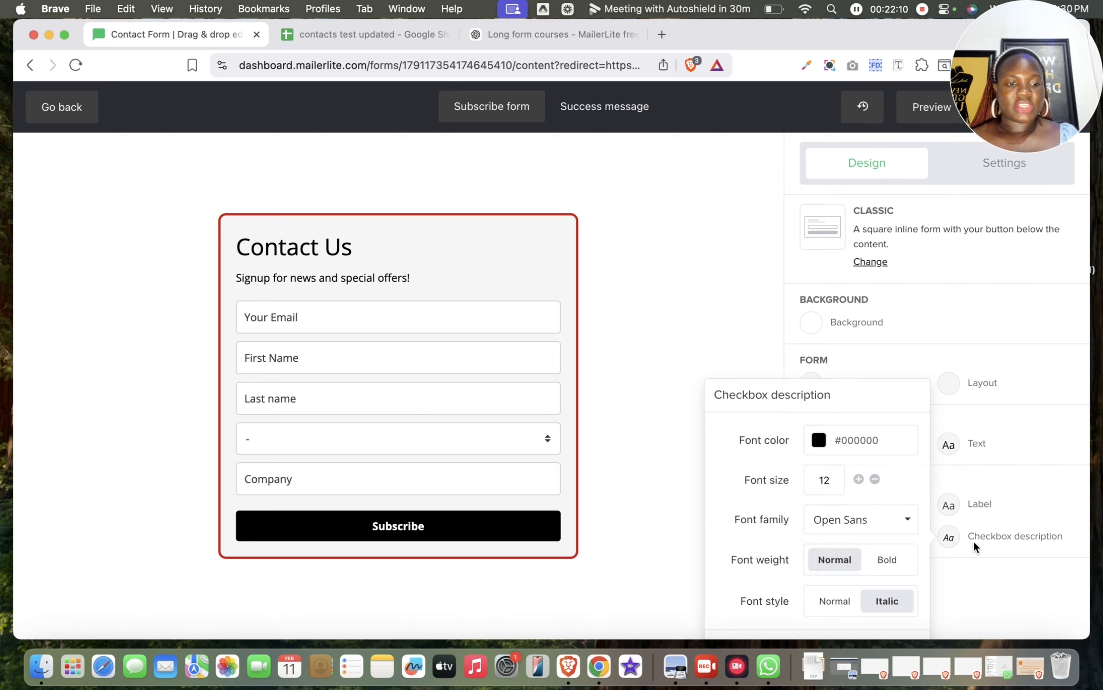
{"action": "left_click", "coordinate": [977, 582]}
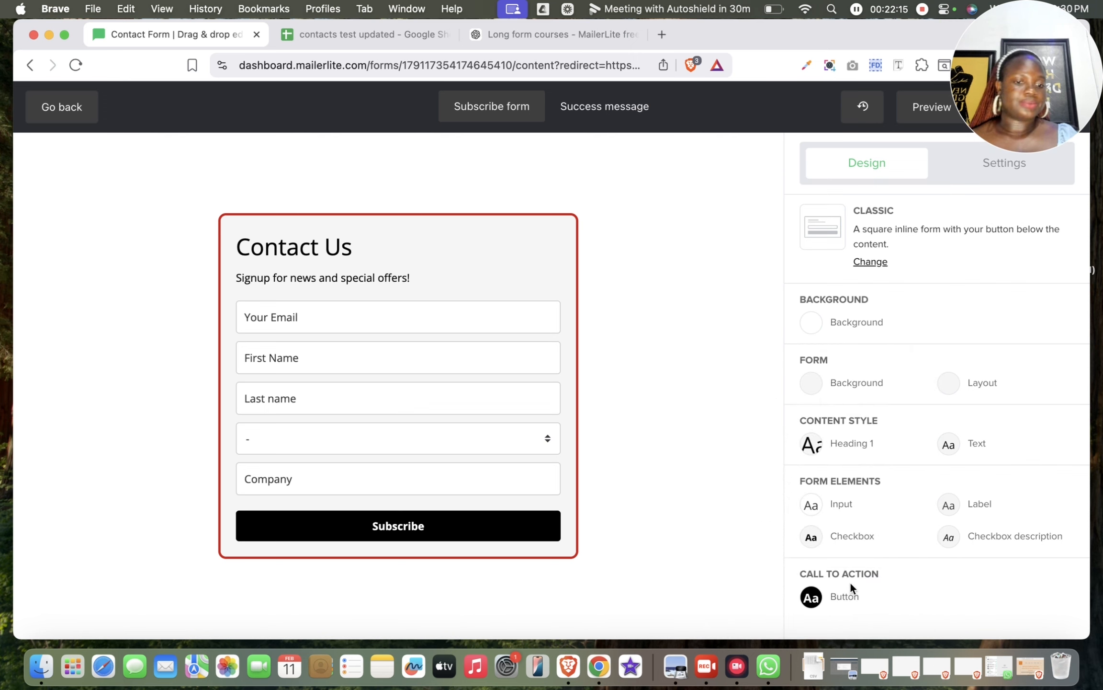
Step: Set the Subscribe button's background colour to red, #d91111
{"action": "left_click", "coordinate": [844, 596]}
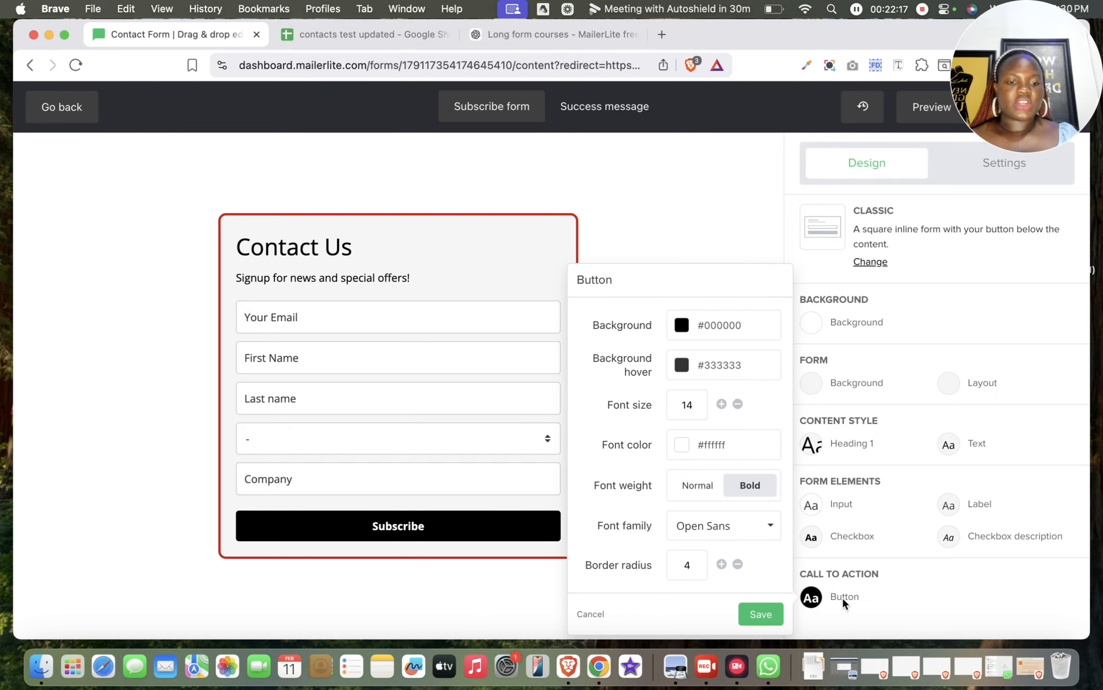
{"action": "left_click", "coordinate": [679, 330]}
{"action": "left_click", "coordinate": [750, 352]}
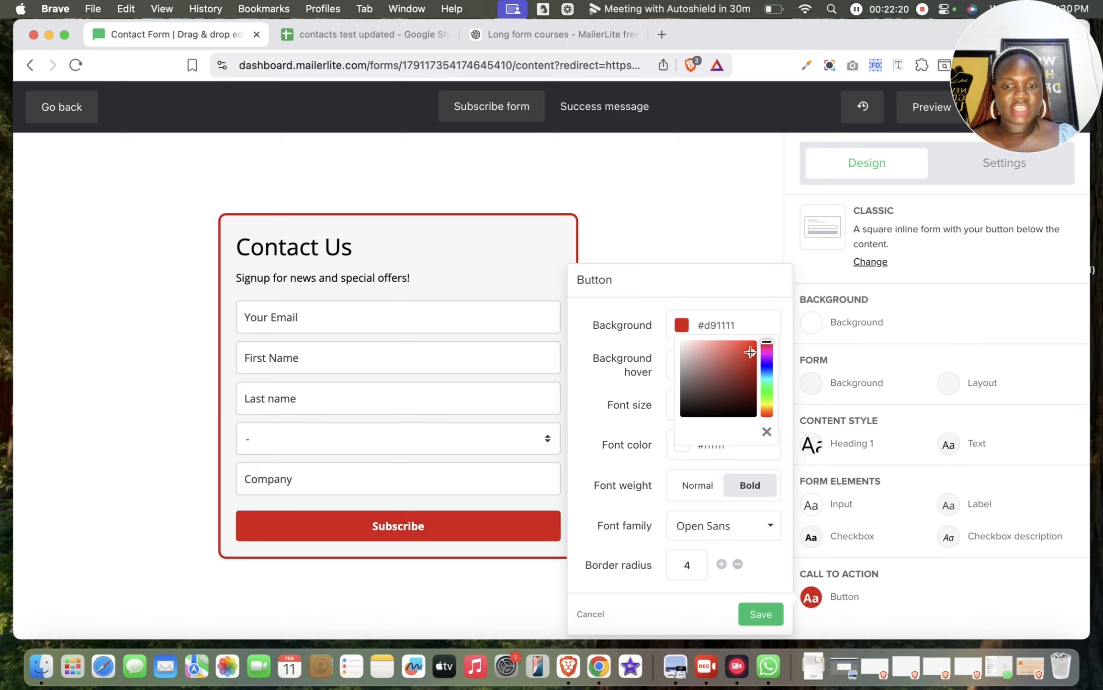
{"action": "left_click", "coordinate": [658, 403]}
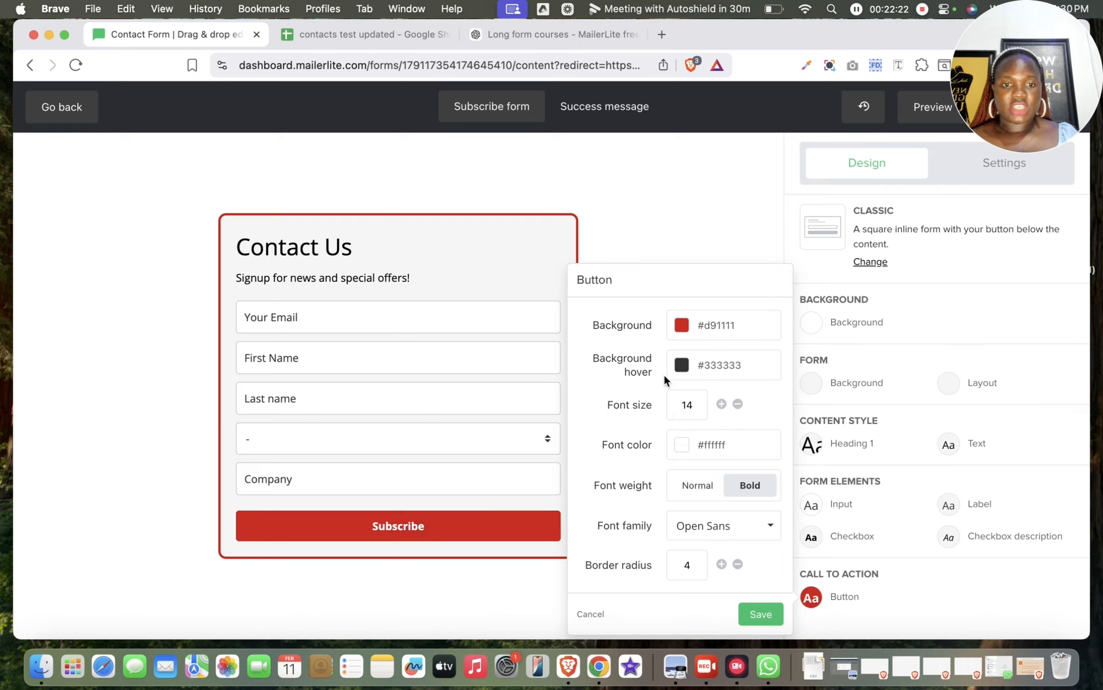
Step: Set the Subscribe button's background hover colour to near-black, #241313
{"action": "left_click", "coordinate": [681, 367]}
{"action": "left_click", "coordinate": [696, 396]}
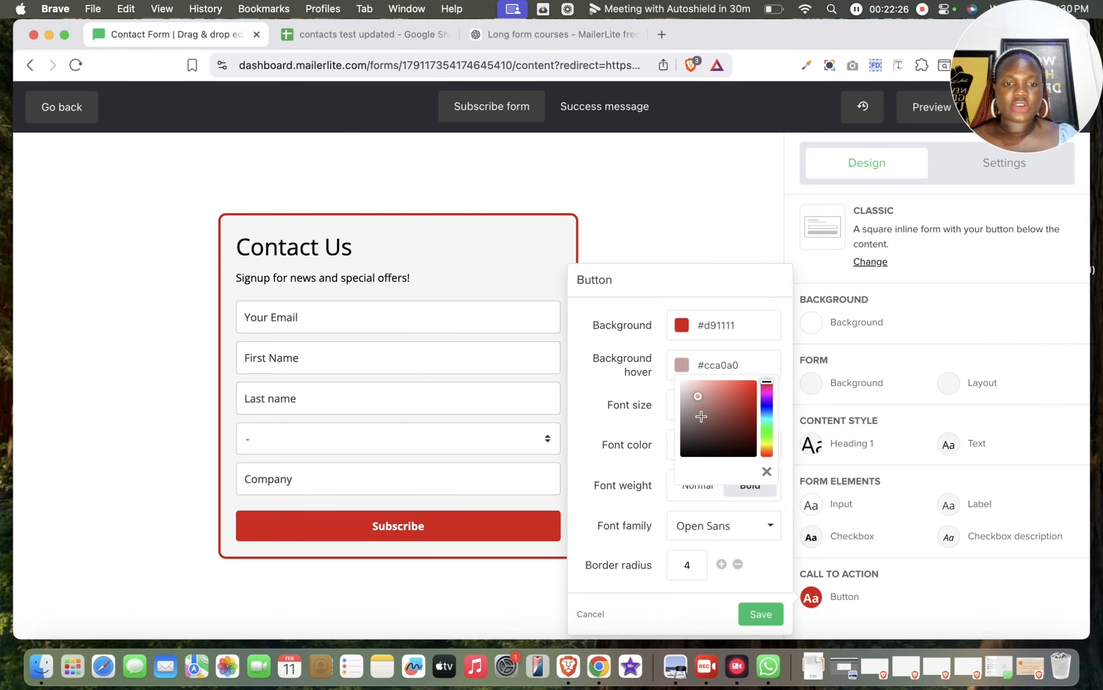
{"action": "left_click", "coordinate": [714, 440]}
{"action": "left_click", "coordinate": [717, 446]}
{"action": "left_click", "coordinate": [613, 424]}
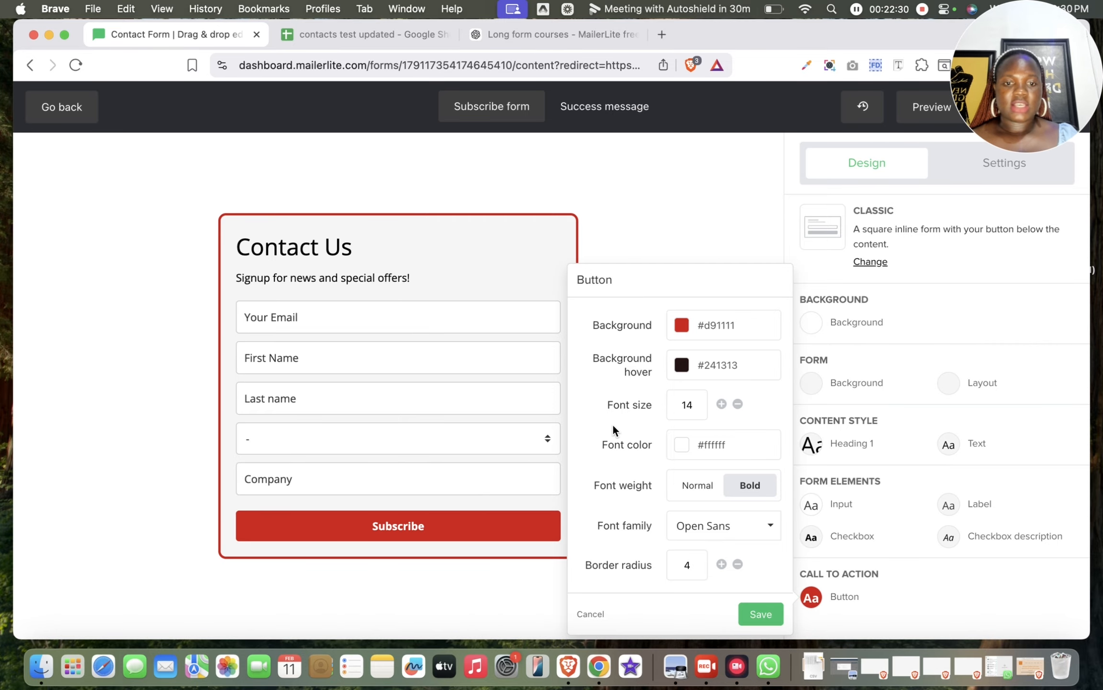
Step: Increase the Subscribe button's font size to 19
{"action": "left_click", "coordinate": [722, 405]}
{"action": "left_click", "coordinate": [722, 404]}
{"action": "left_click", "coordinate": [722, 405]}
{"action": "left_click", "coordinate": [723, 404]}
{"action": "left_click", "coordinate": [722, 405]}
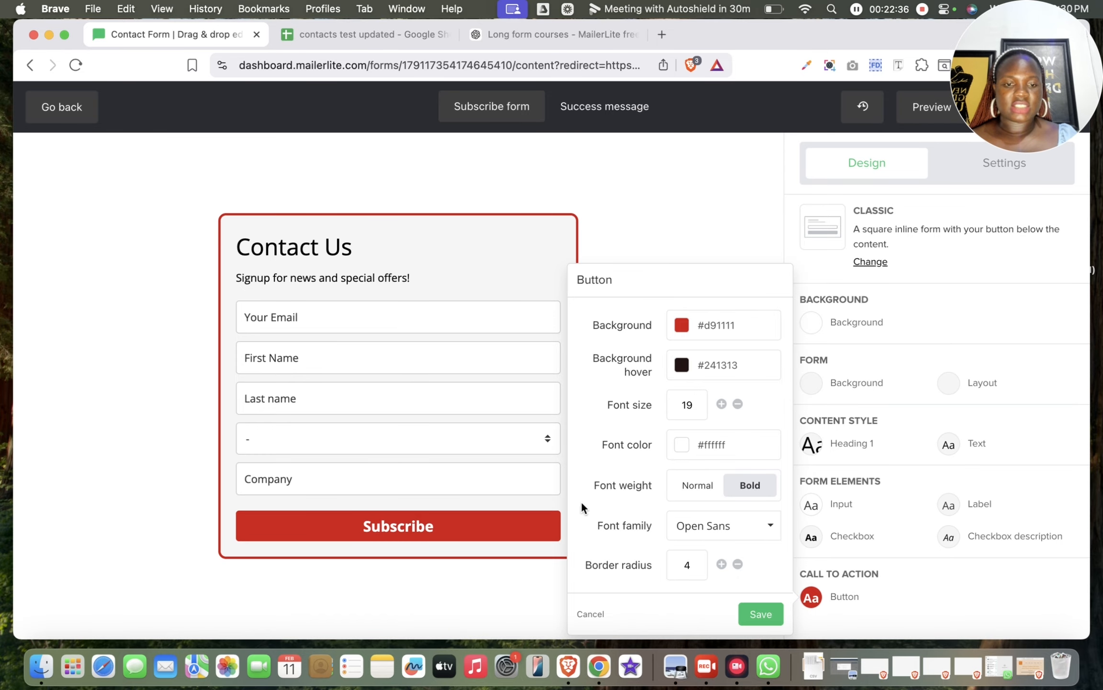
Step: Check the button's font colour options, set its font weight to Normal and save the button style
{"action": "left_click", "coordinate": [727, 446]}
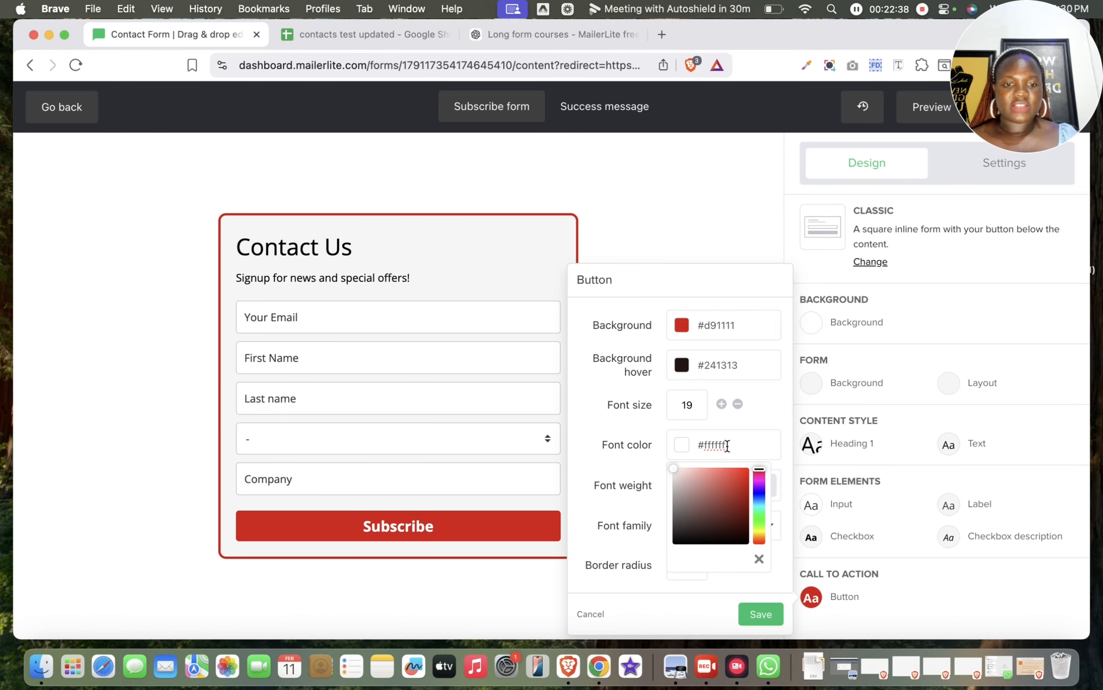
{"action": "left_click", "coordinate": [617, 472]}
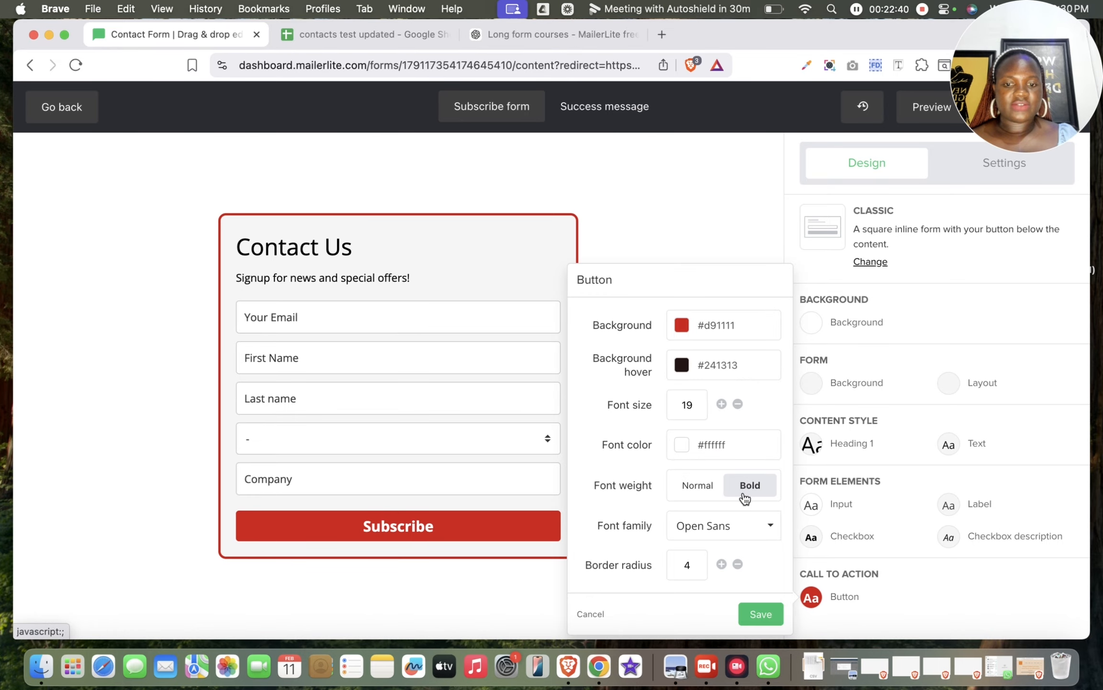
{"action": "left_click", "coordinate": [698, 496]}
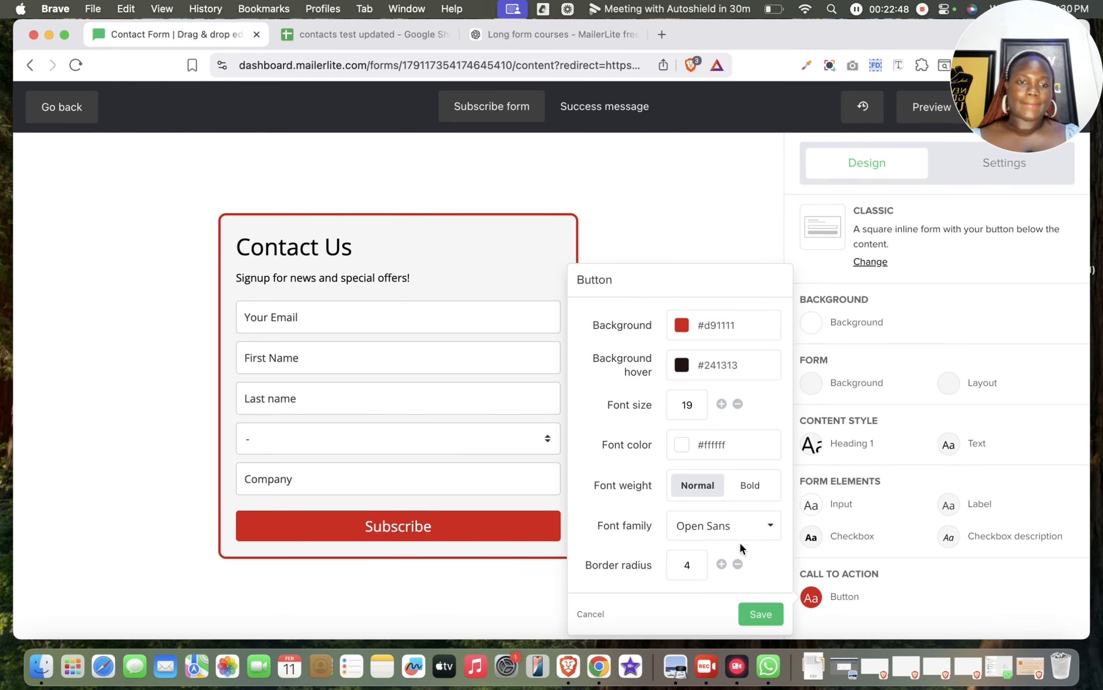
{"action": "left_click", "coordinate": [747, 614]}
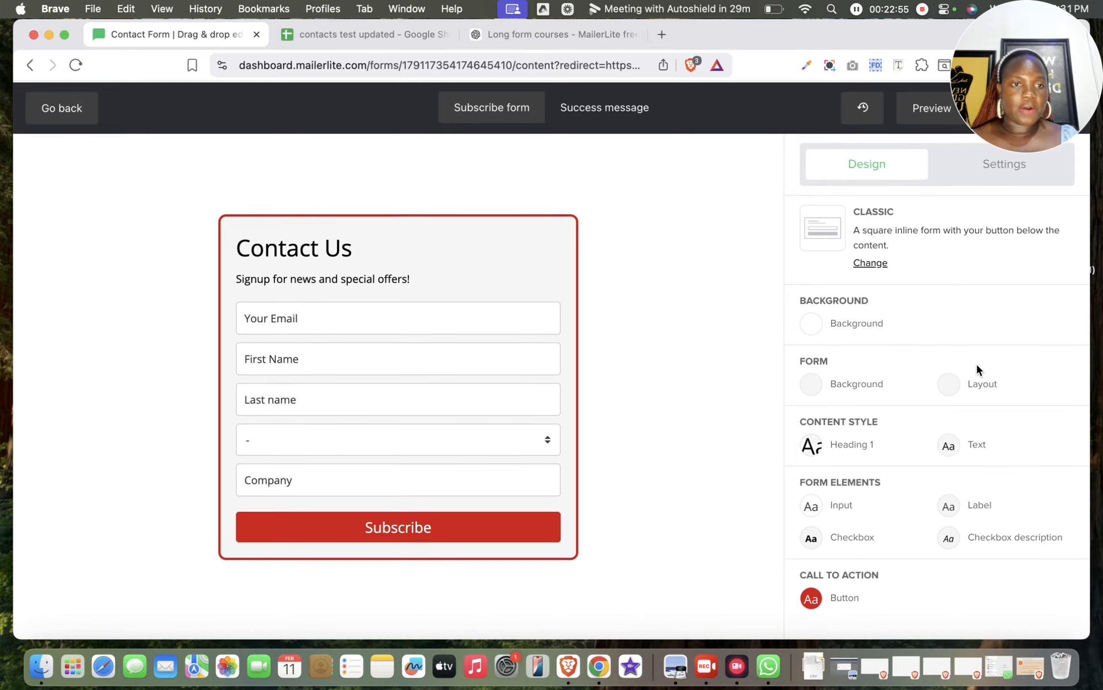
Step: Enable the privacy policy statement and the confirmation checkbox in the form settings
{"action": "left_click", "coordinate": [972, 168]}
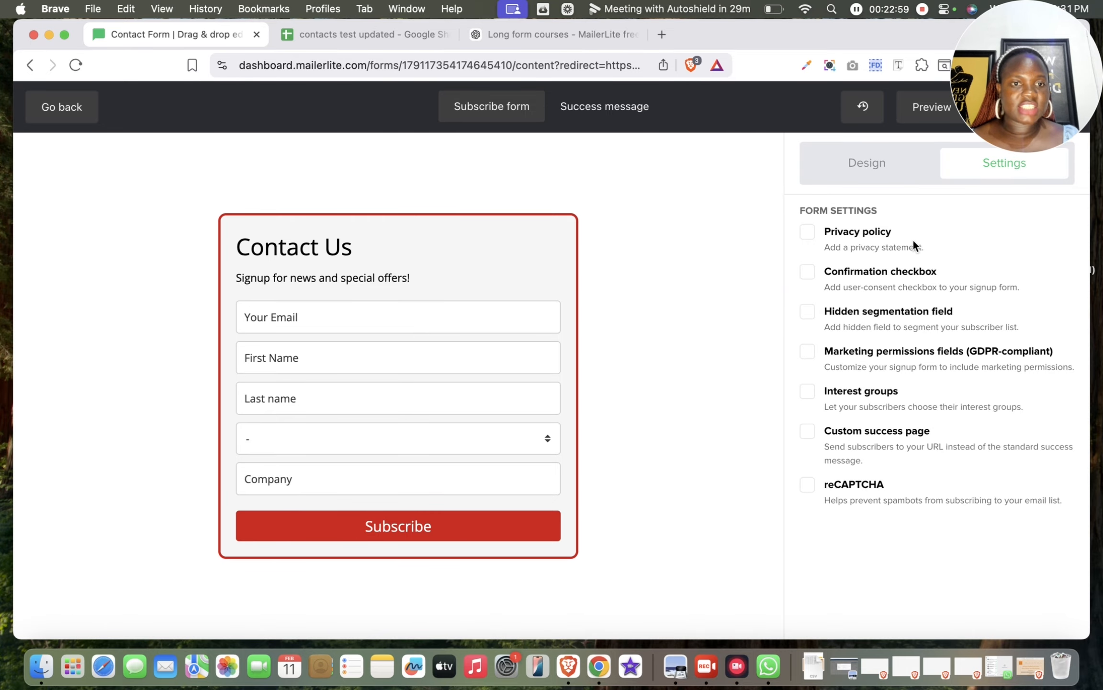
{"action": "left_click", "coordinate": [826, 234]}
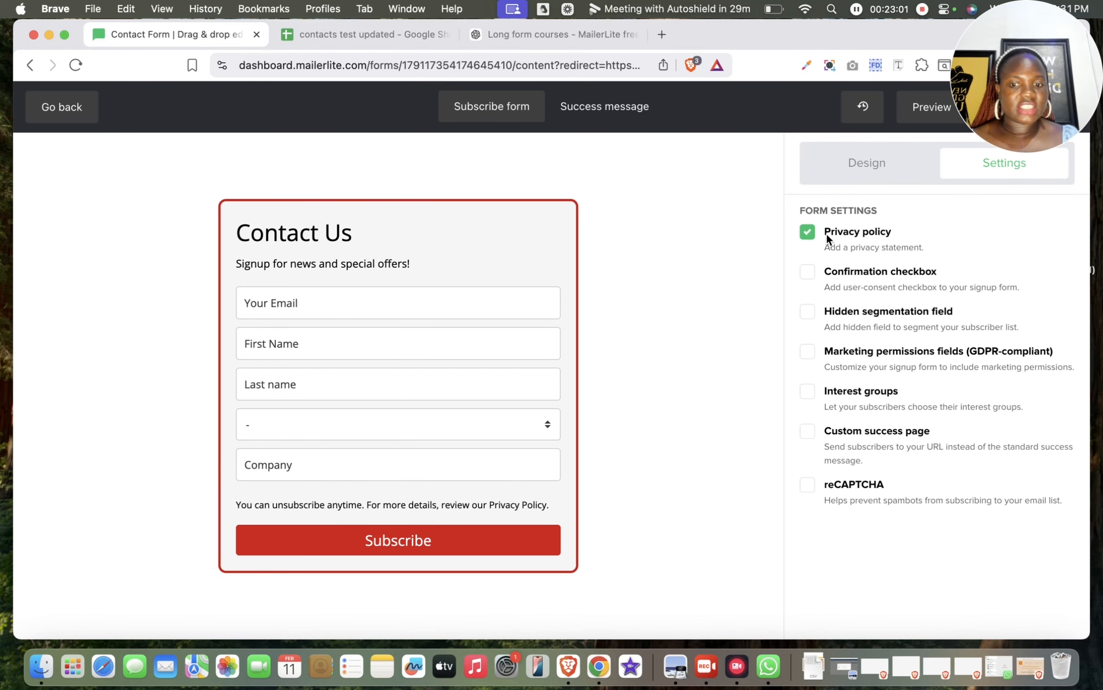
{"action": "left_click", "coordinate": [853, 273]}
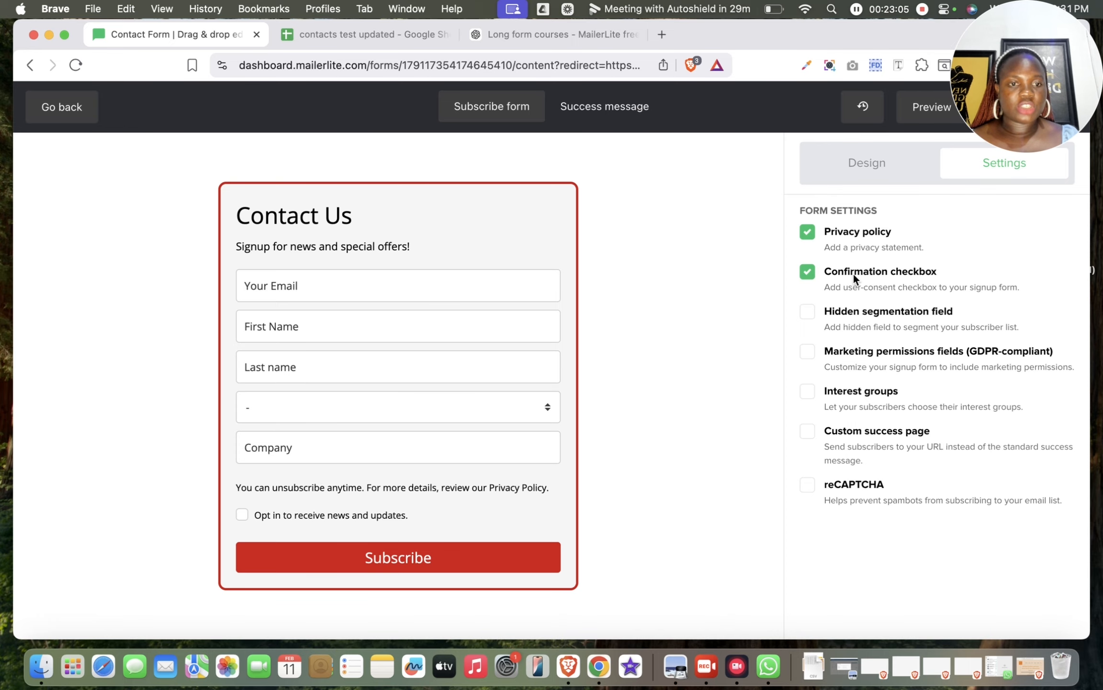
Step: Enable the hidden segmentation field, using the Lead Source custom field with the value Website
{"action": "left_click", "coordinate": [885, 312]}
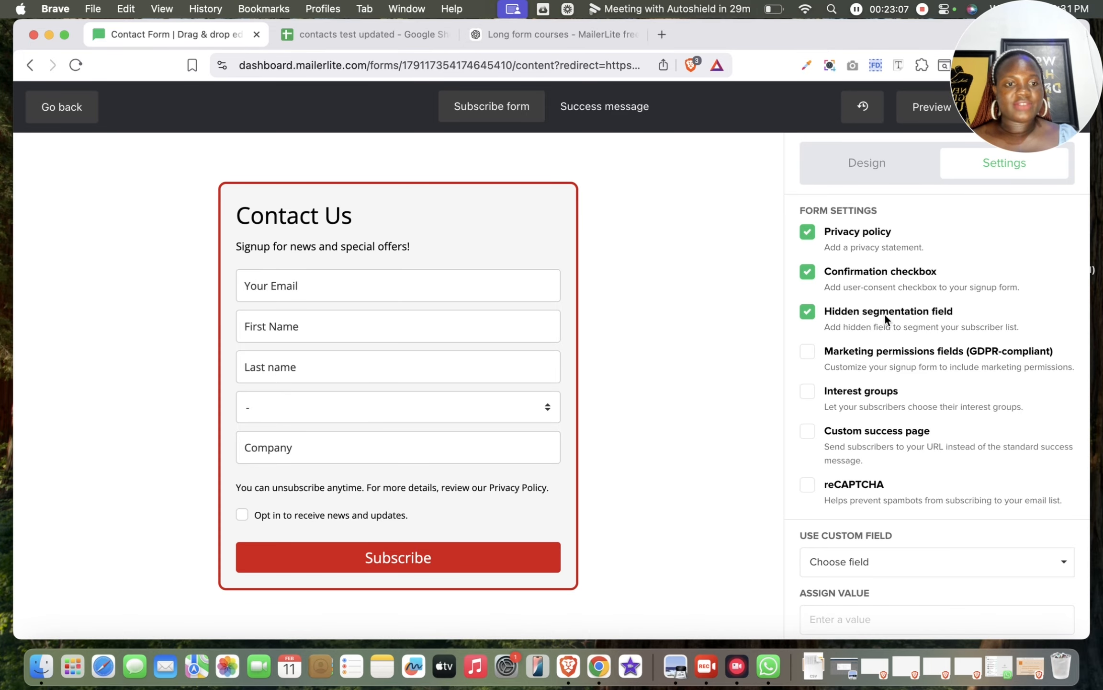
{"action": "scroll", "coordinate": [933, 454], "scroll_direction": "down", "scroll_amount": 1}
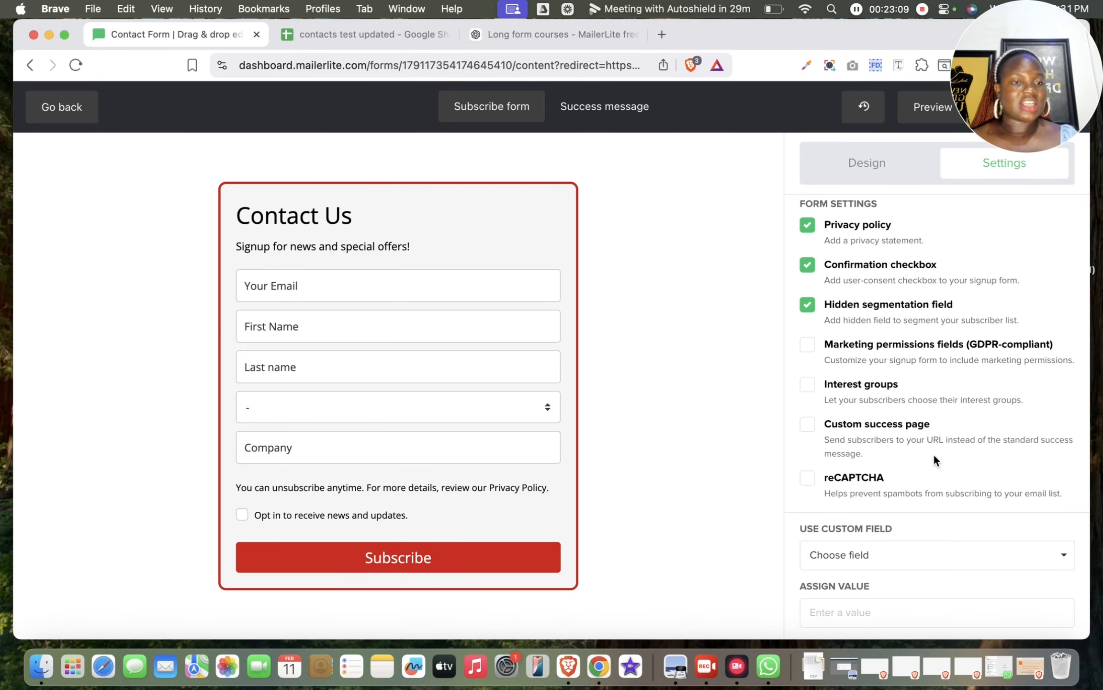
{"action": "left_click", "coordinate": [869, 562]}
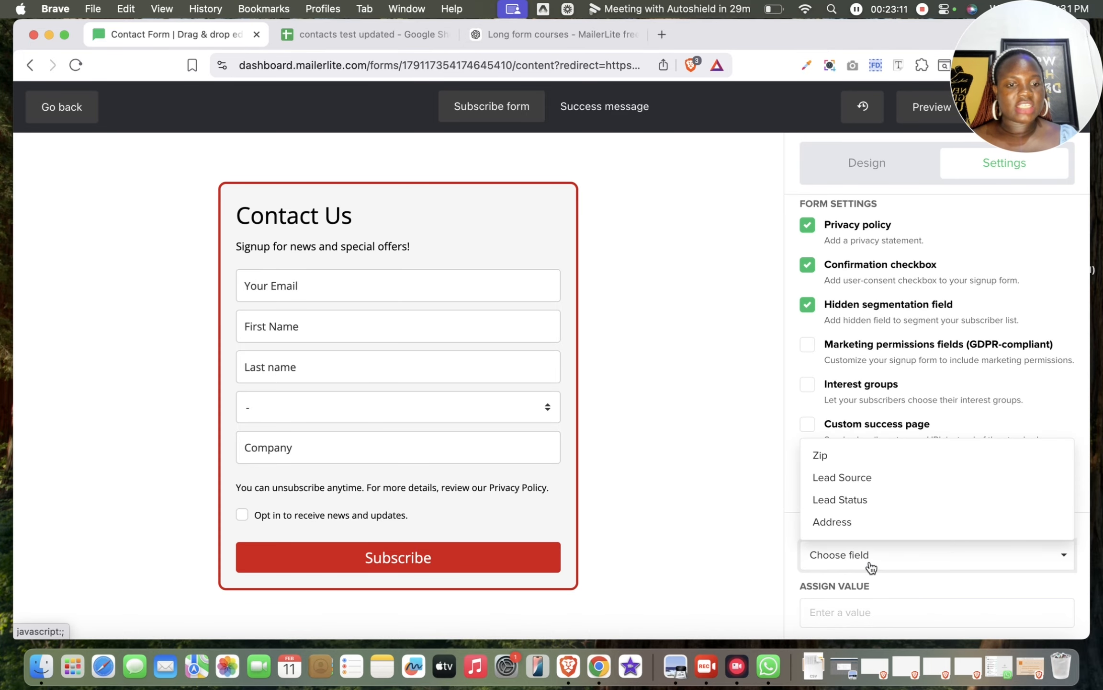
{"action": "left_click", "coordinate": [876, 480]}
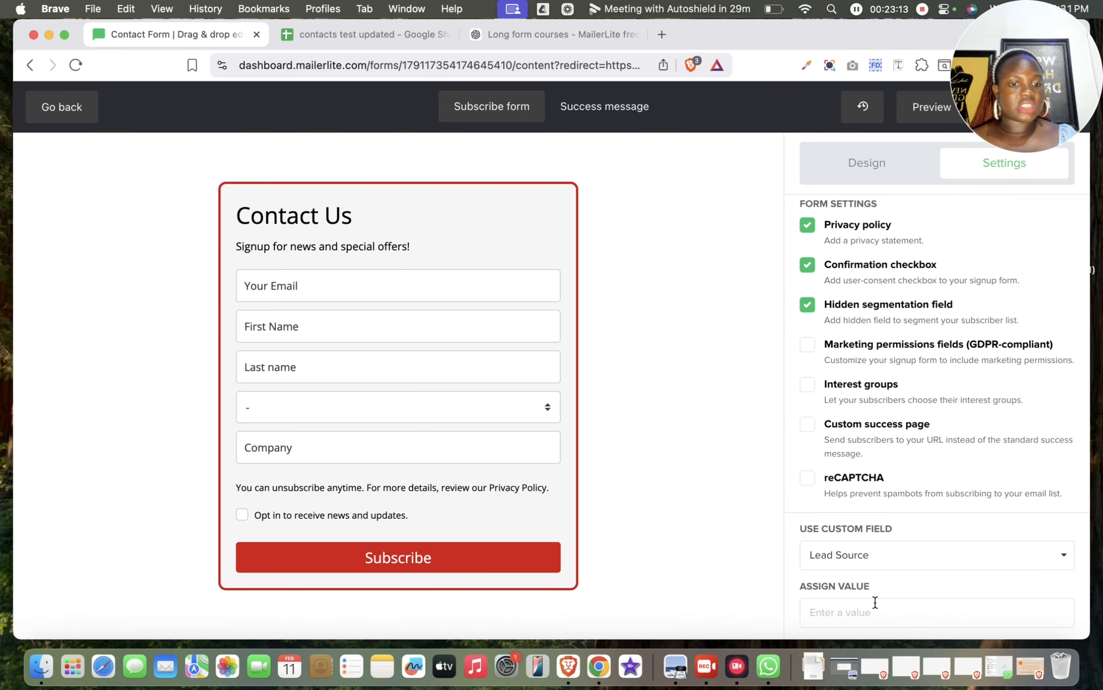
{"action": "left_click", "coordinate": [859, 613]}
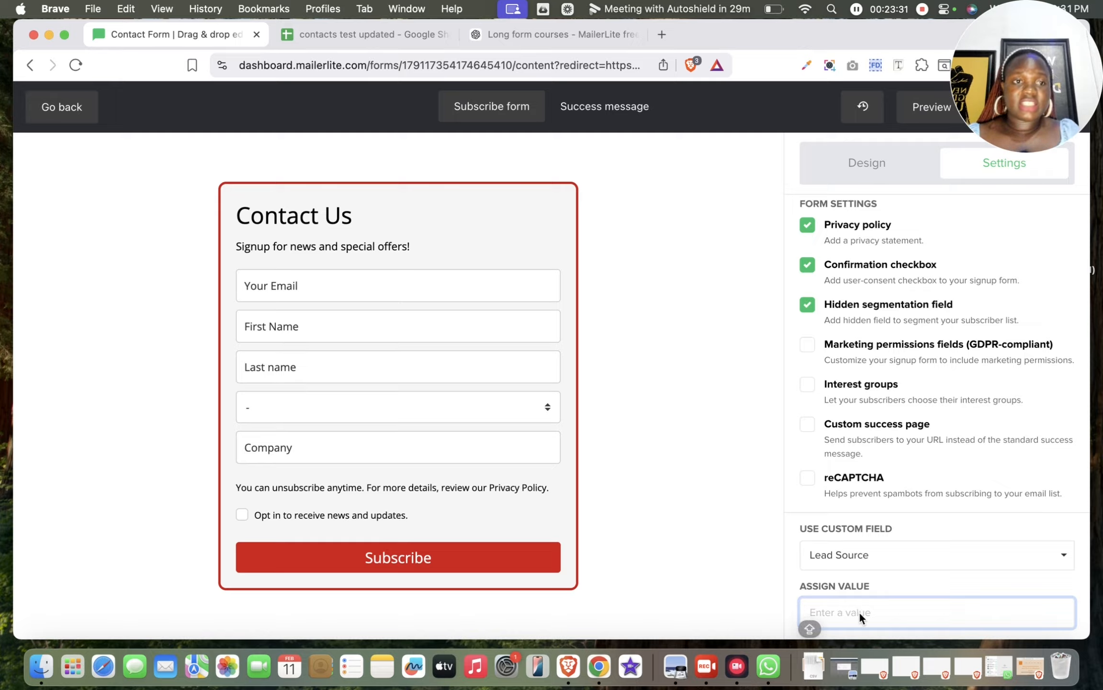
{"action": "type", "text": "Website"}
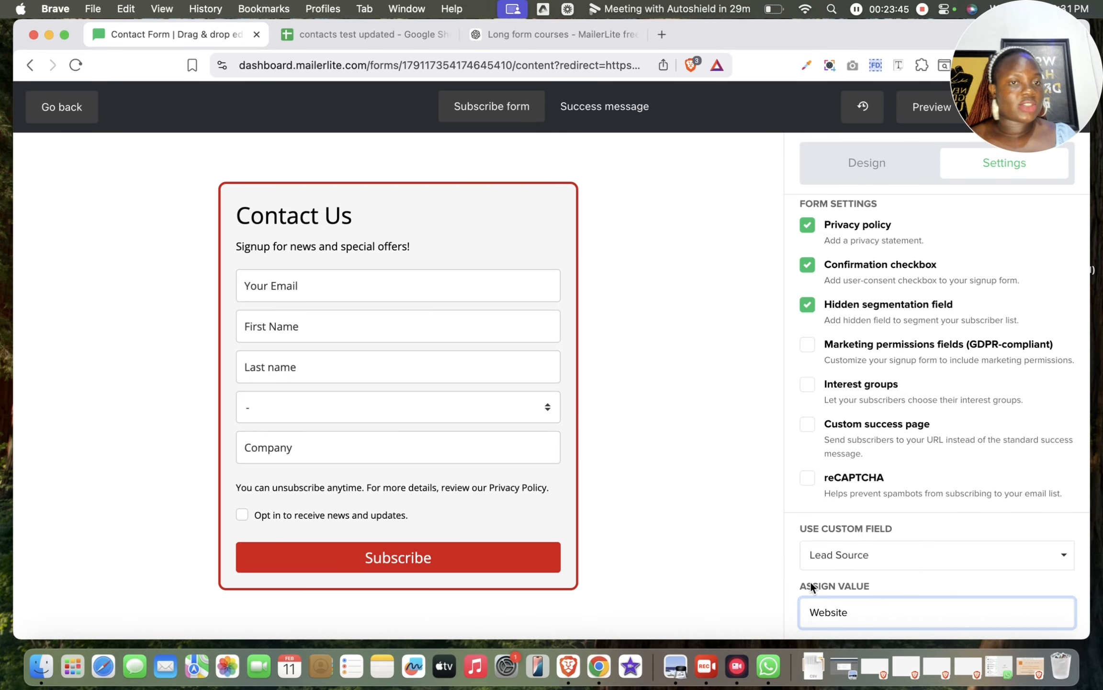
Step: Try the marketing permissions, interest groups and custom success page settings, switching each one off again
{"action": "left_click", "coordinate": [912, 342]}
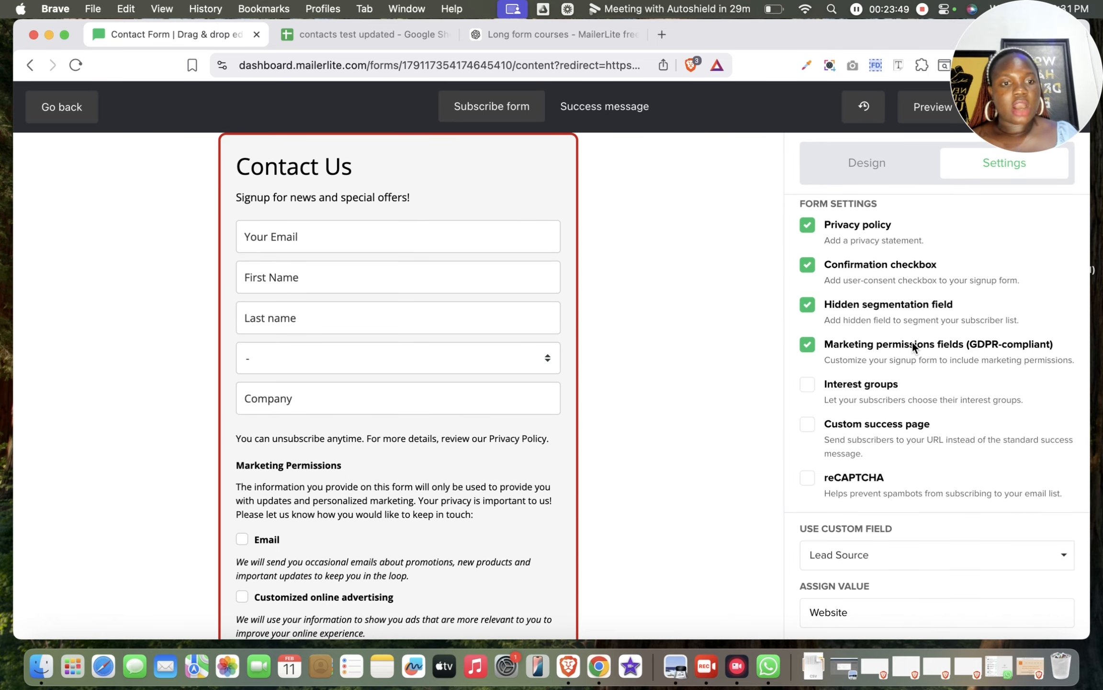
{"action": "left_click", "coordinate": [911, 343]}
{"action": "left_click", "coordinate": [870, 388]}
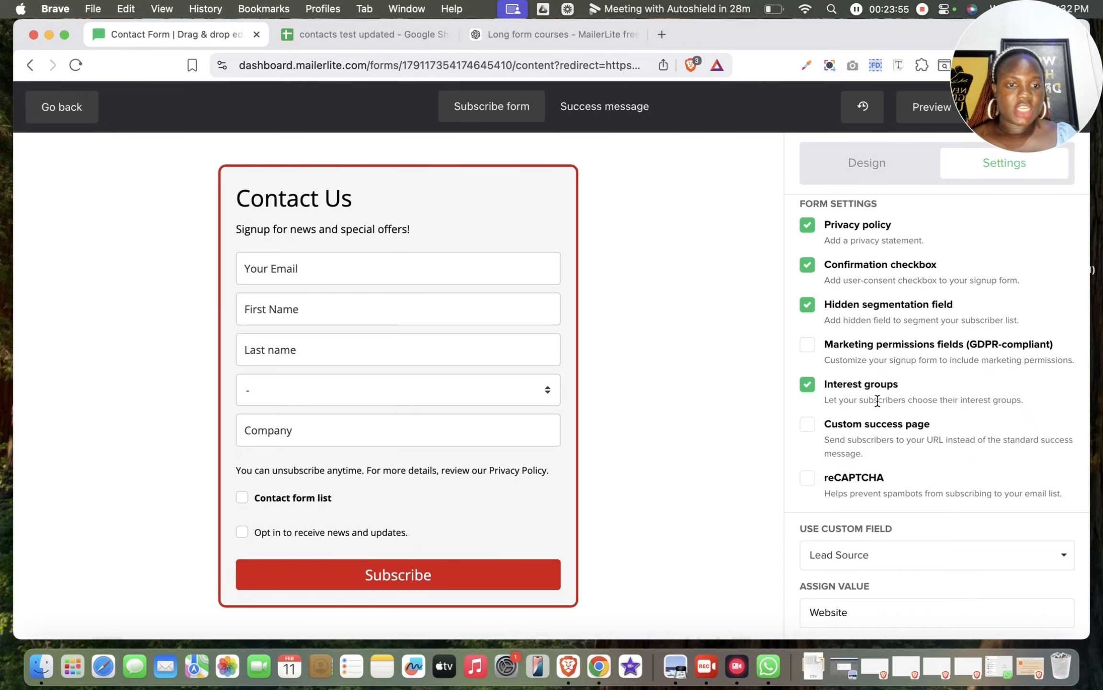
{"action": "left_click", "coordinate": [857, 385]}
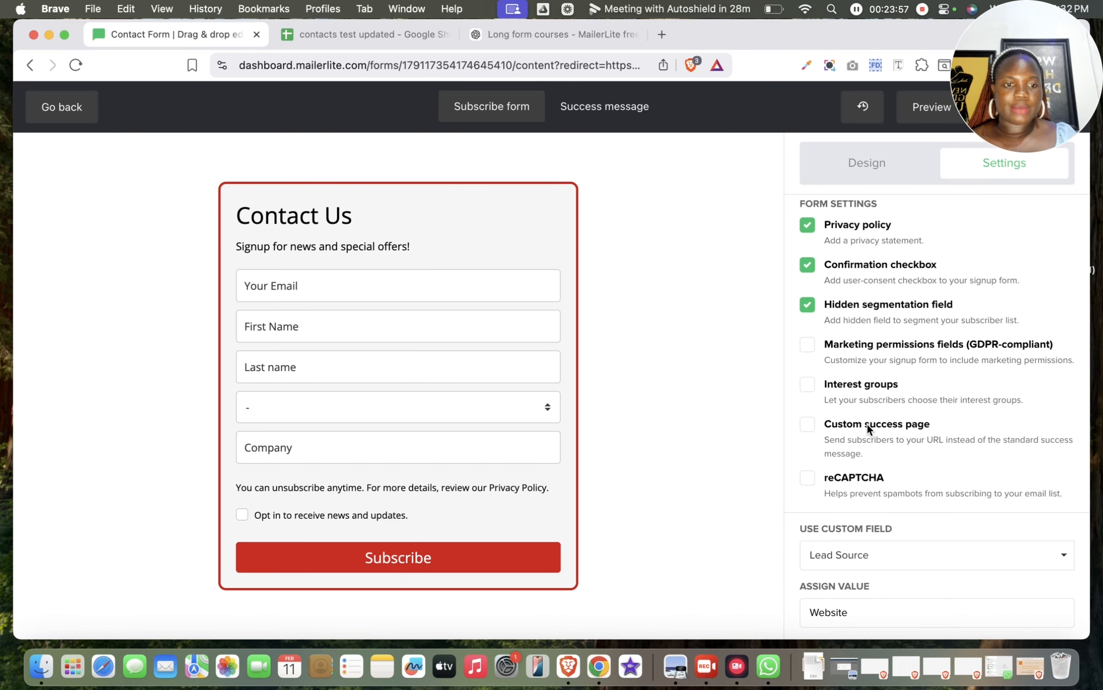
{"action": "left_click", "coordinate": [867, 424]}
{"action": "left_click", "coordinate": [868, 424]}
Step: Enable reCAPTCHA for the signup form
{"action": "left_click", "coordinate": [848, 478]}
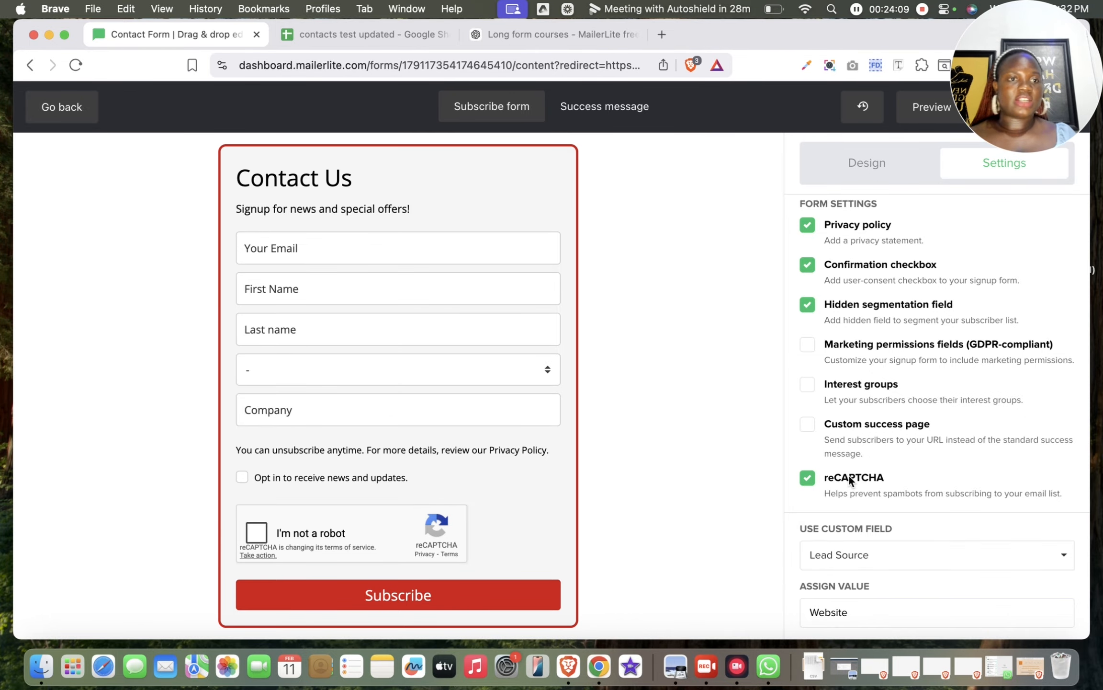
{"action": "scroll", "coordinate": [977, 565], "scroll_direction": "down", "scroll_amount": 1}
{"action": "scroll", "coordinate": [977, 565], "scroll_direction": "up", "scroll_amount": 1}
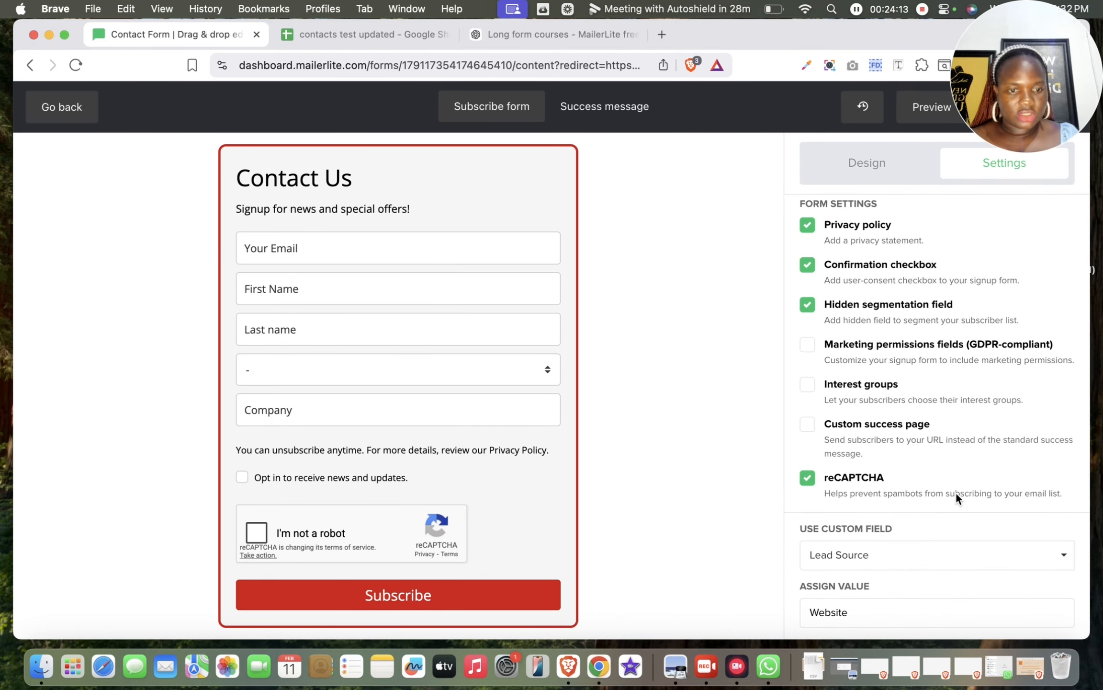
{"action": "scroll", "coordinate": [961, 380], "scroll_direction": "up", "scroll_amount": 1}
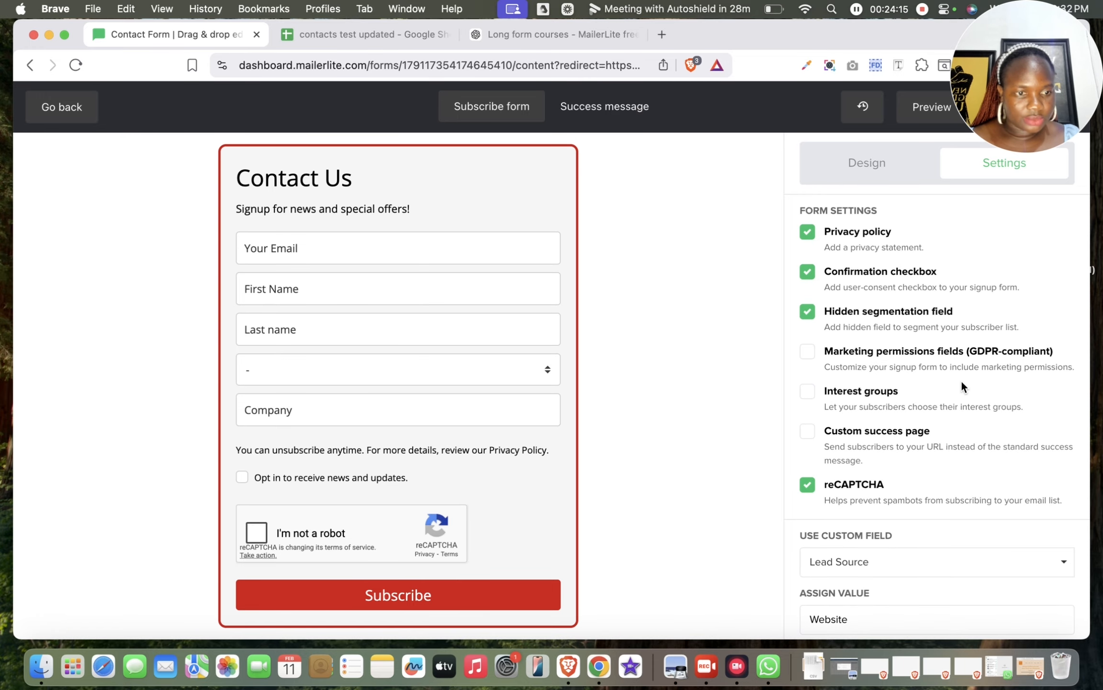
Step: Return from the form settings to the form's design options
{"action": "left_click", "coordinate": [1020, 92]}
{"action": "left_click_drag", "start_coordinate": [1020, 91], "coordinate": [748, 76]}
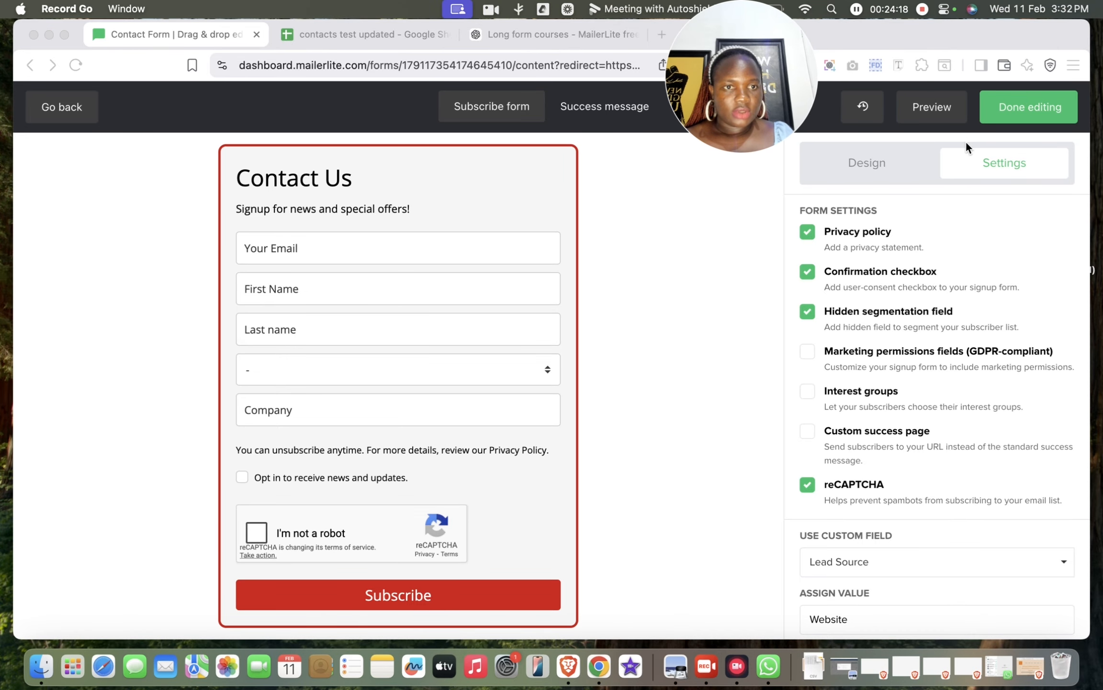
{"action": "left_click", "coordinate": [875, 166]}
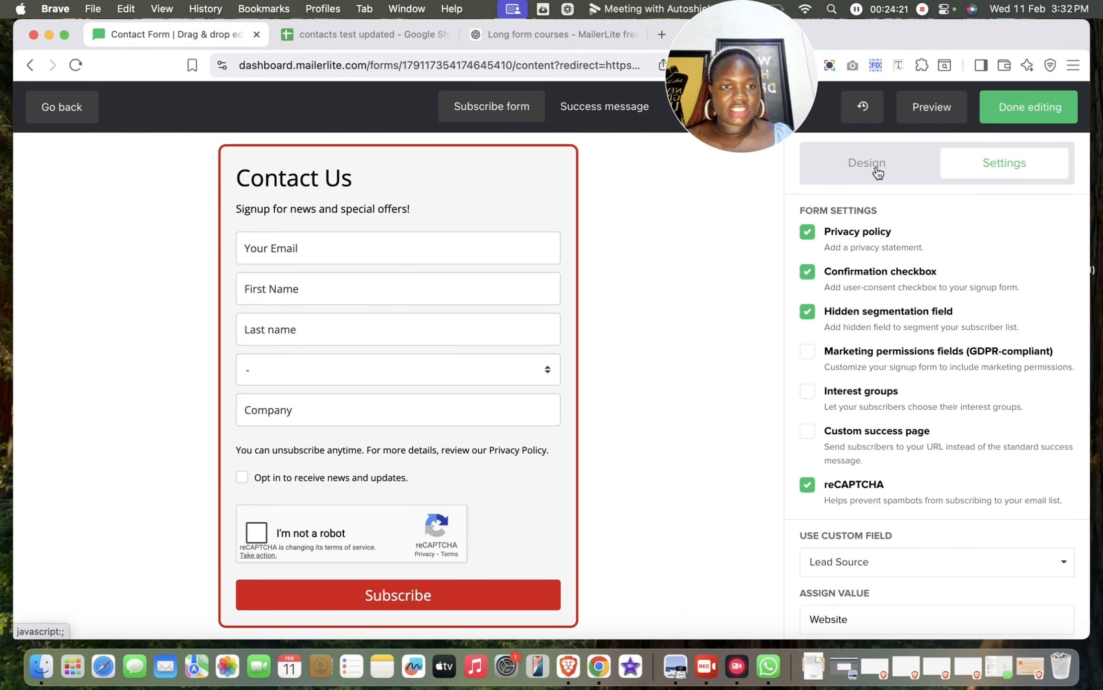
{"action": "left_click", "coordinate": [889, 169]}
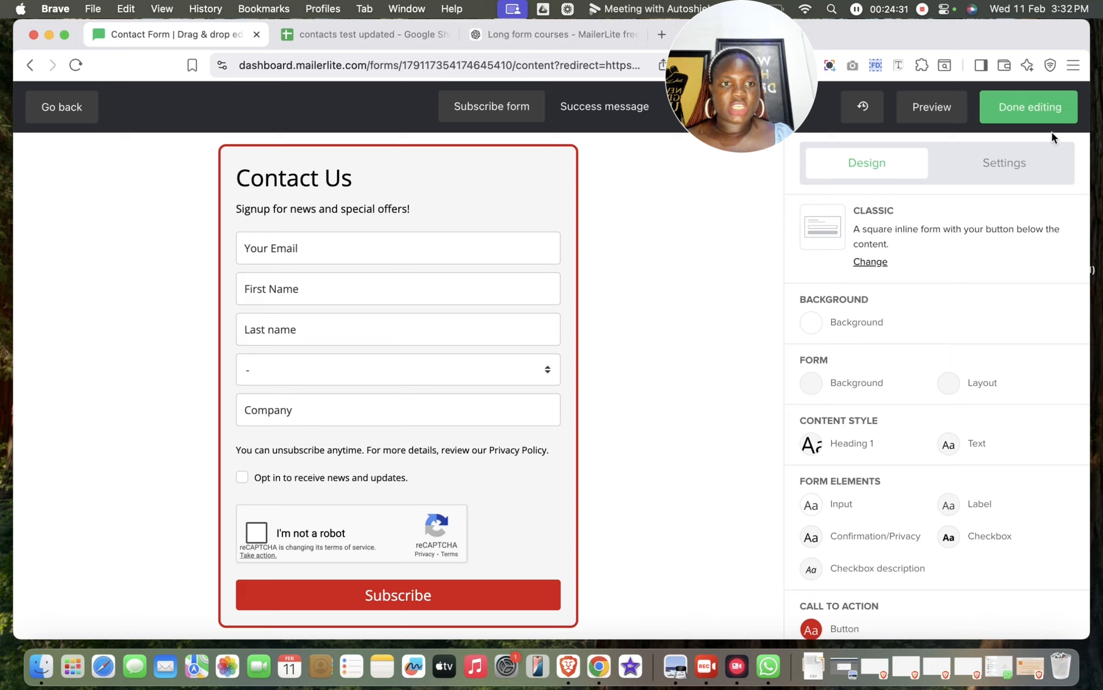
{"action": "left_click_drag", "start_coordinate": [764, 69], "coordinate": [1076, 314]}
Step: Open the content of the form's success message, save its settings and finish editing the form
{"action": "left_click", "coordinate": [622, 104]}
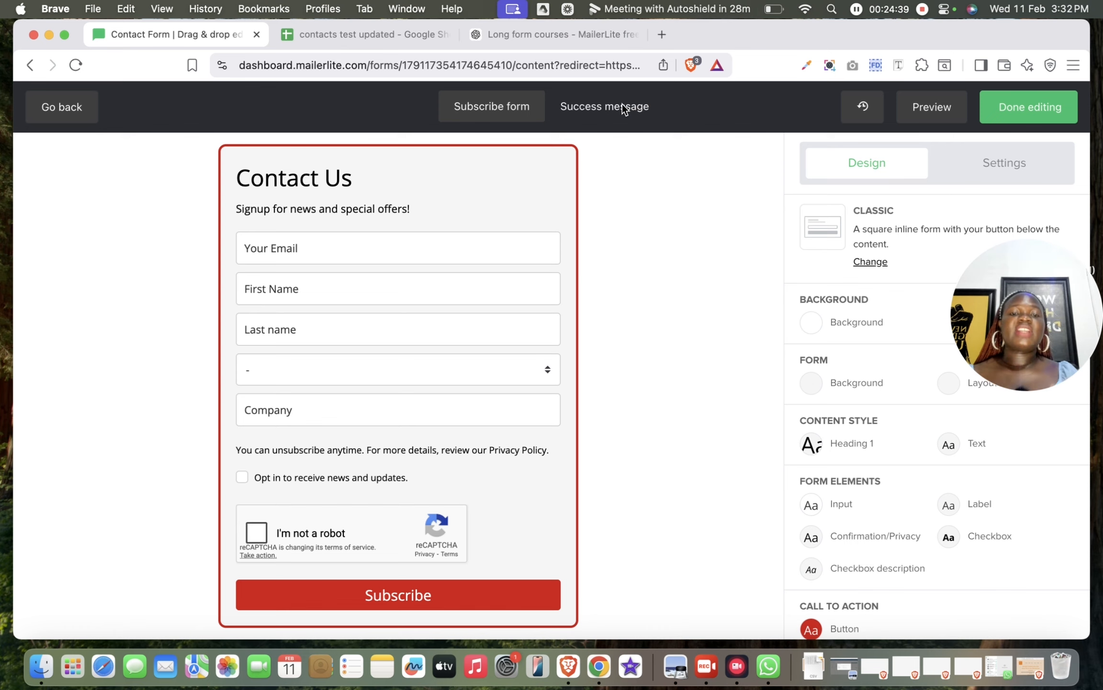
{"action": "left_click", "coordinate": [589, 106]}
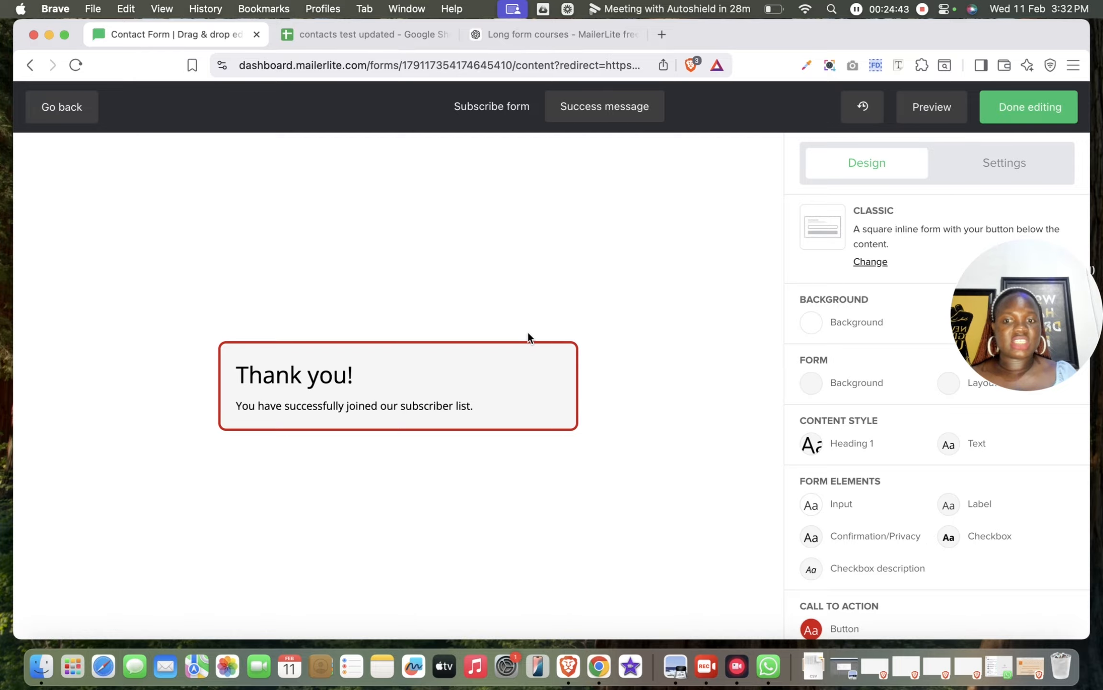
{"action": "left_click", "coordinate": [362, 402]}
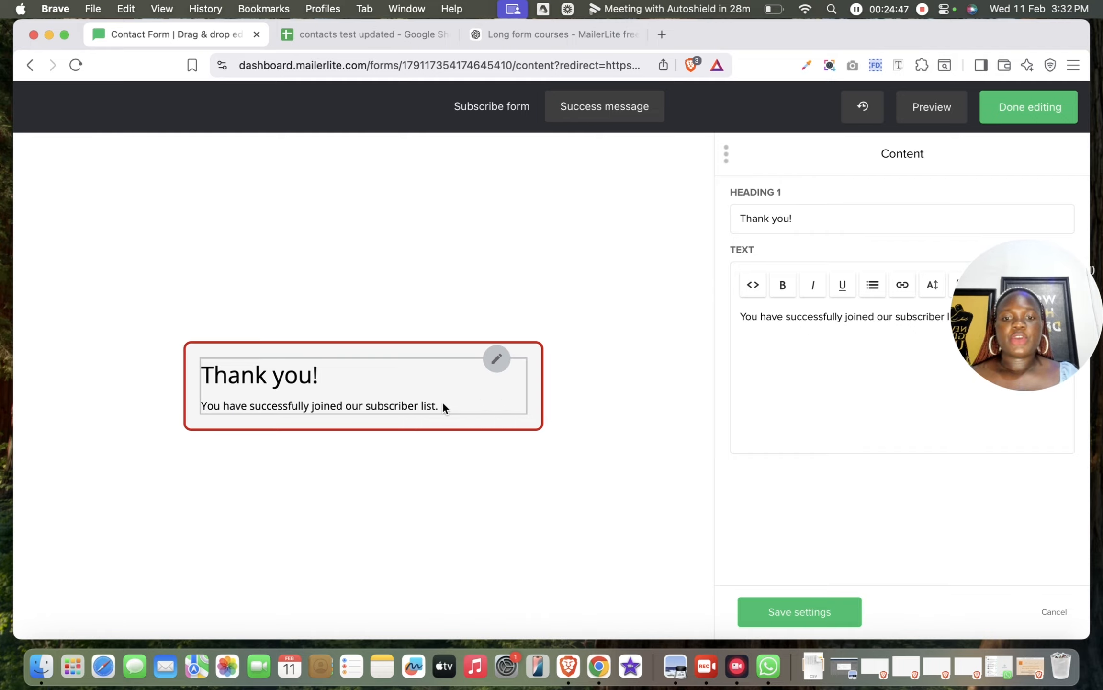
{"action": "double_click", "coordinate": [409, 406]}
{"action": "left_click", "coordinate": [421, 407]}
{"action": "left_click", "coordinate": [805, 336]}
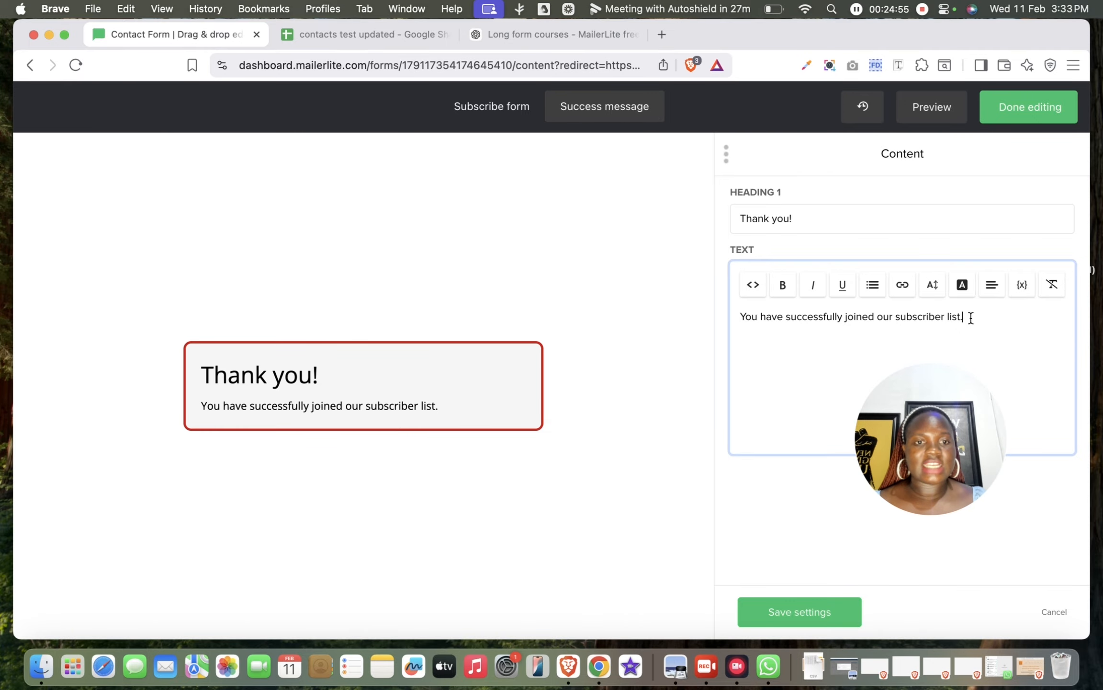
{"action": "left_click", "coordinate": [800, 613]}
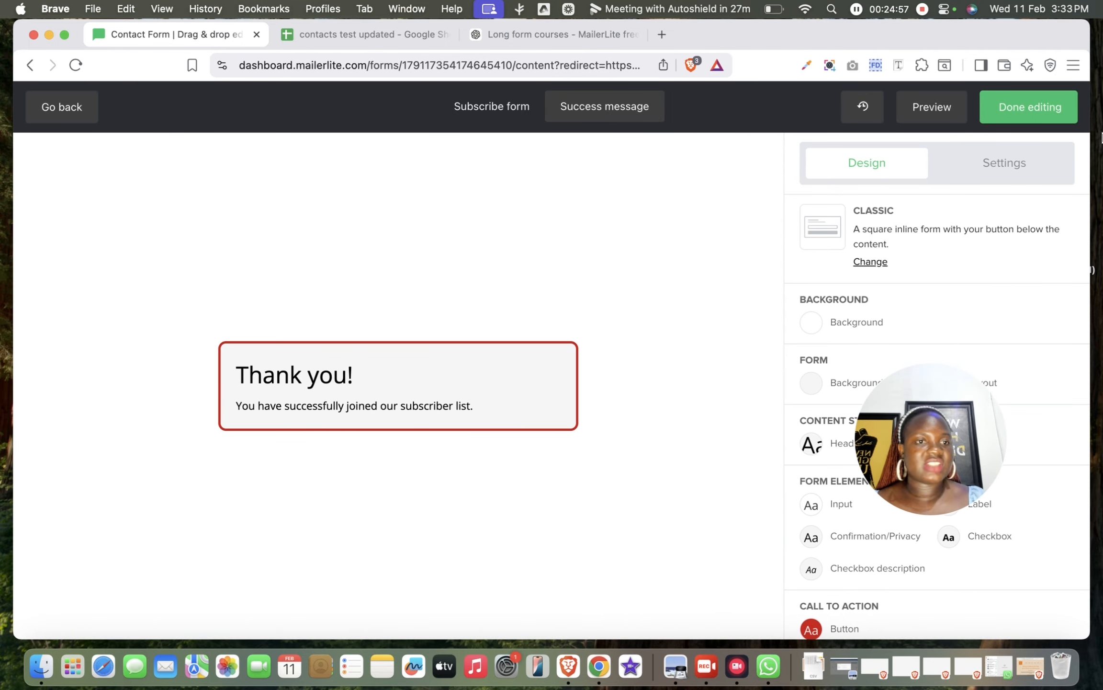
{"action": "left_click", "coordinate": [1006, 101]}
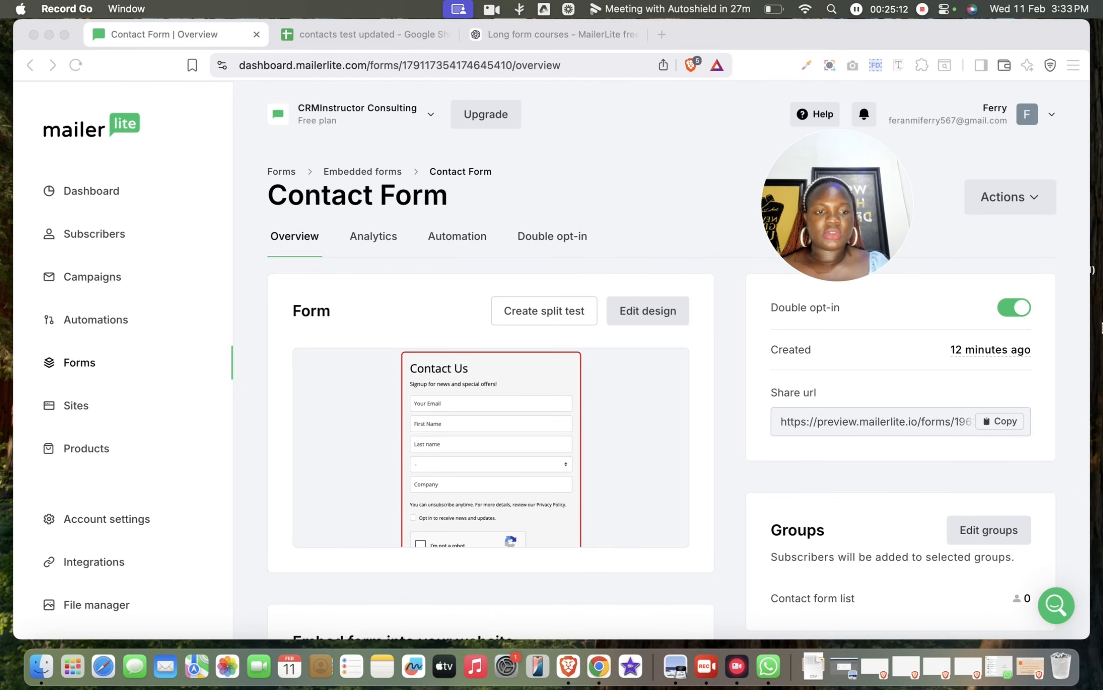
Step: Copy the form's share URL and open it in a new browser tab to view the live form
{"action": "left_click", "coordinate": [1000, 423]}
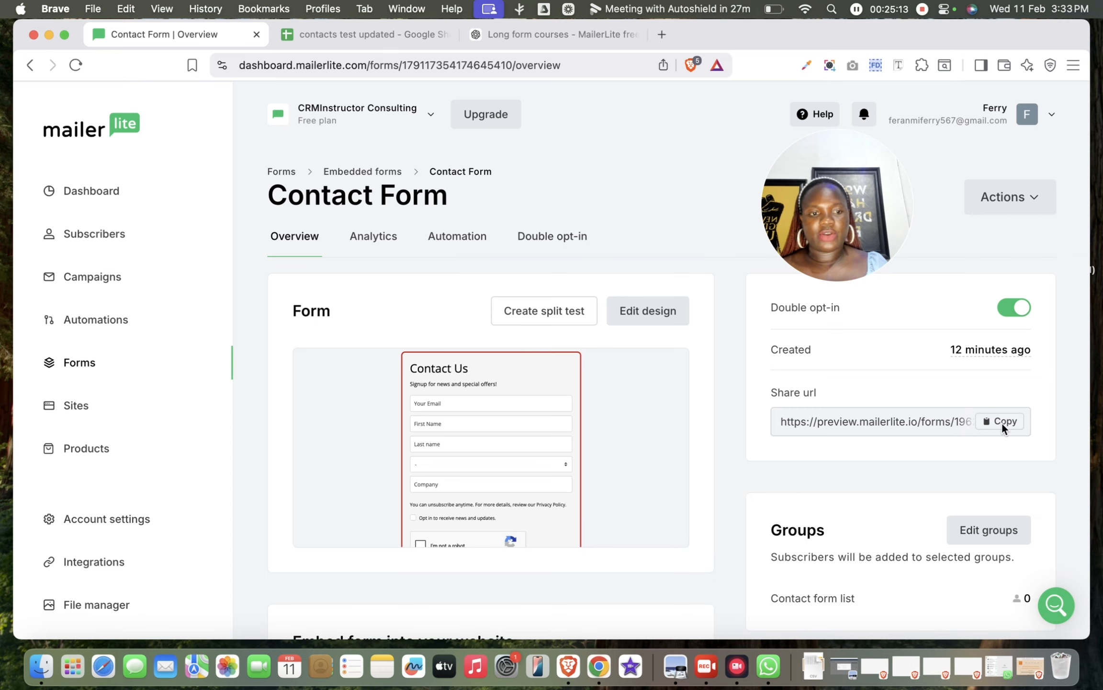
{"action": "left_click", "coordinate": [1000, 422]}
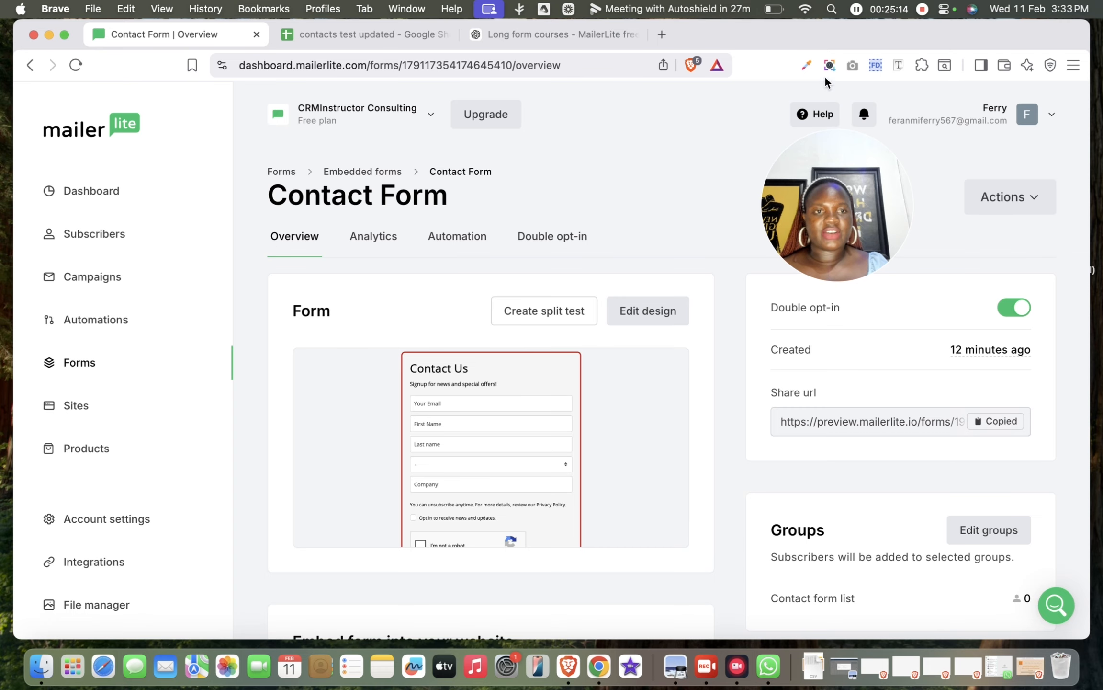
{"action": "left_click", "coordinate": [662, 35]}
{"action": "key", "text": "super+v"}
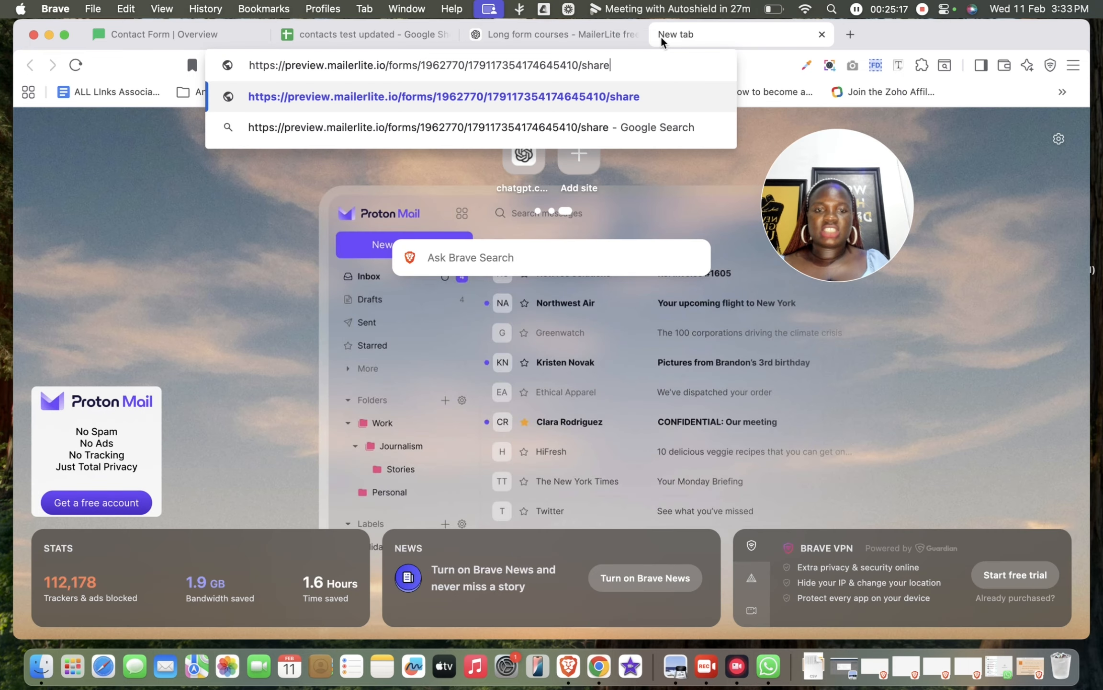
{"action": "key", "text": "Return"}
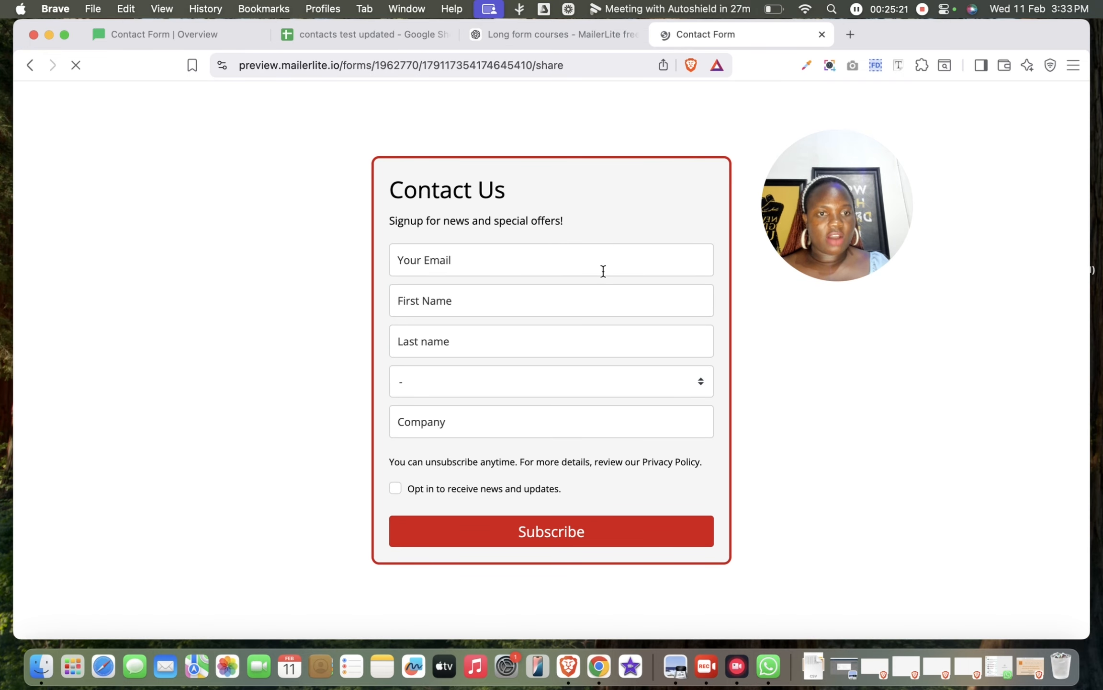
{"action": "left_click_drag", "start_coordinate": [852, 206], "coordinate": [1039, 205]}
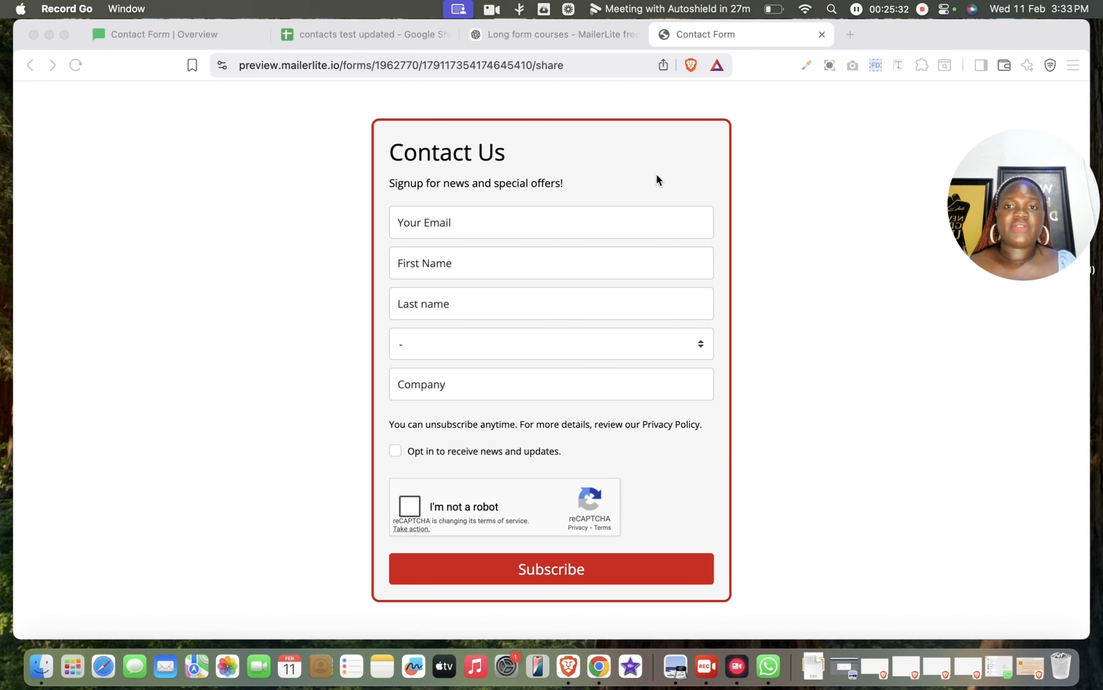
Step: Return to the Contact Form overview and examine its groups and website embed options, including the Show on click event code
{"action": "left_click", "coordinate": [342, 34]}
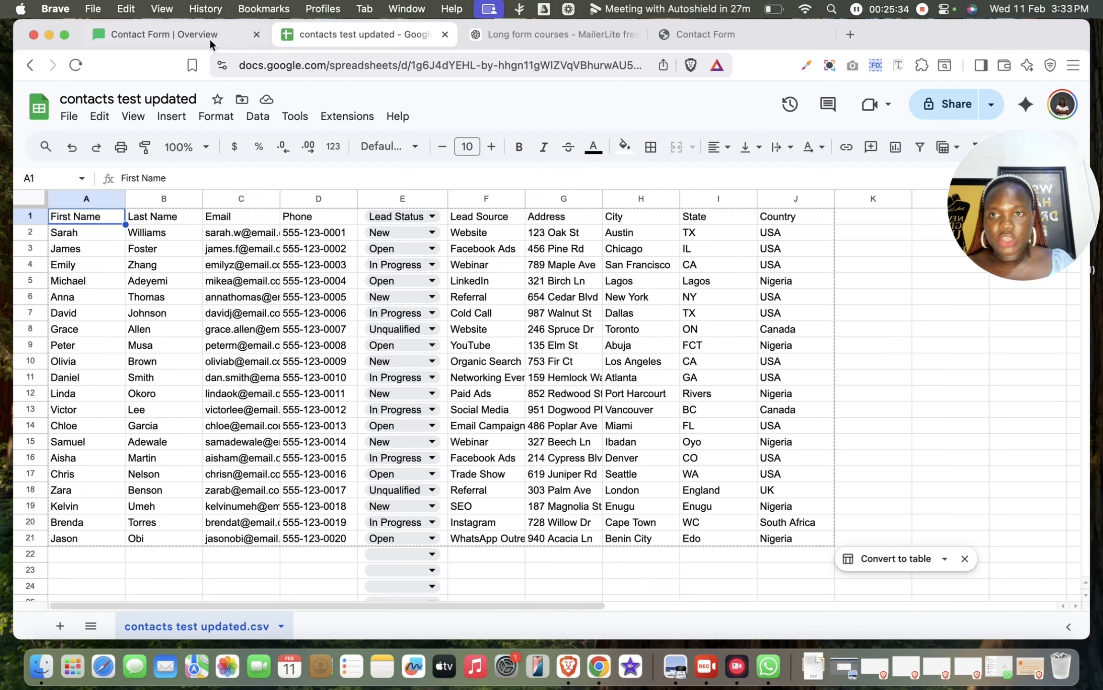
{"action": "left_click", "coordinate": [177, 38]}
{"action": "left_click_drag", "start_coordinate": [1001, 257], "coordinate": [902, 140]}
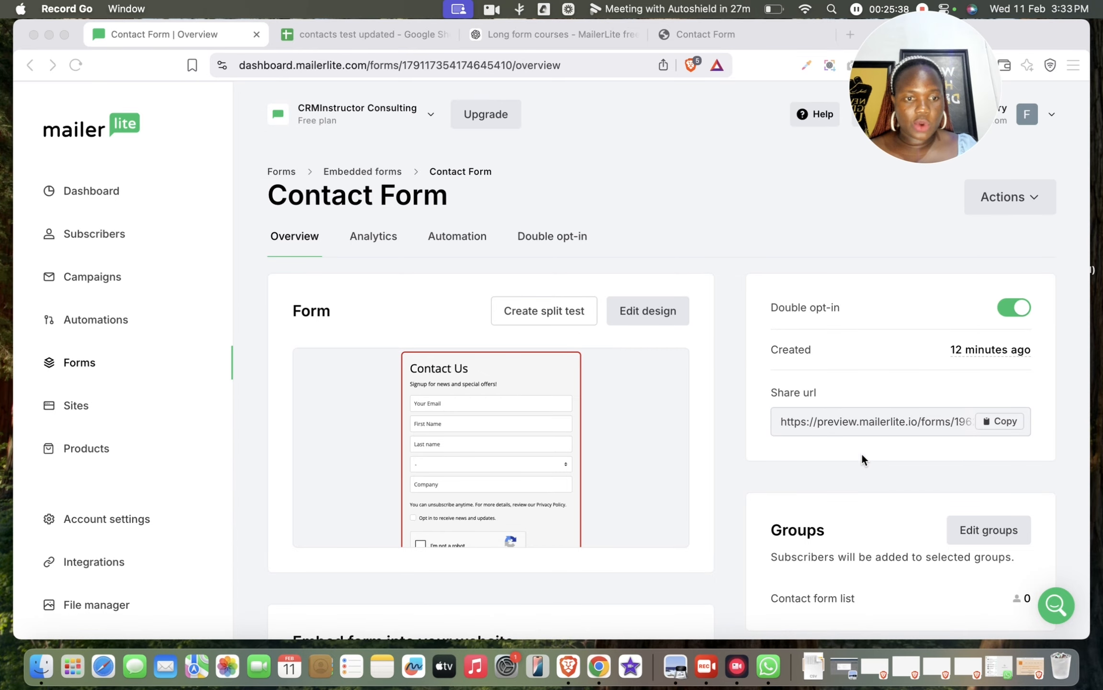
{"action": "scroll", "coordinate": [838, 430], "scroll_direction": "down", "scroll_amount": 3}
{"action": "scroll", "coordinate": [871, 464], "scroll_direction": "down", "scroll_amount": 5}
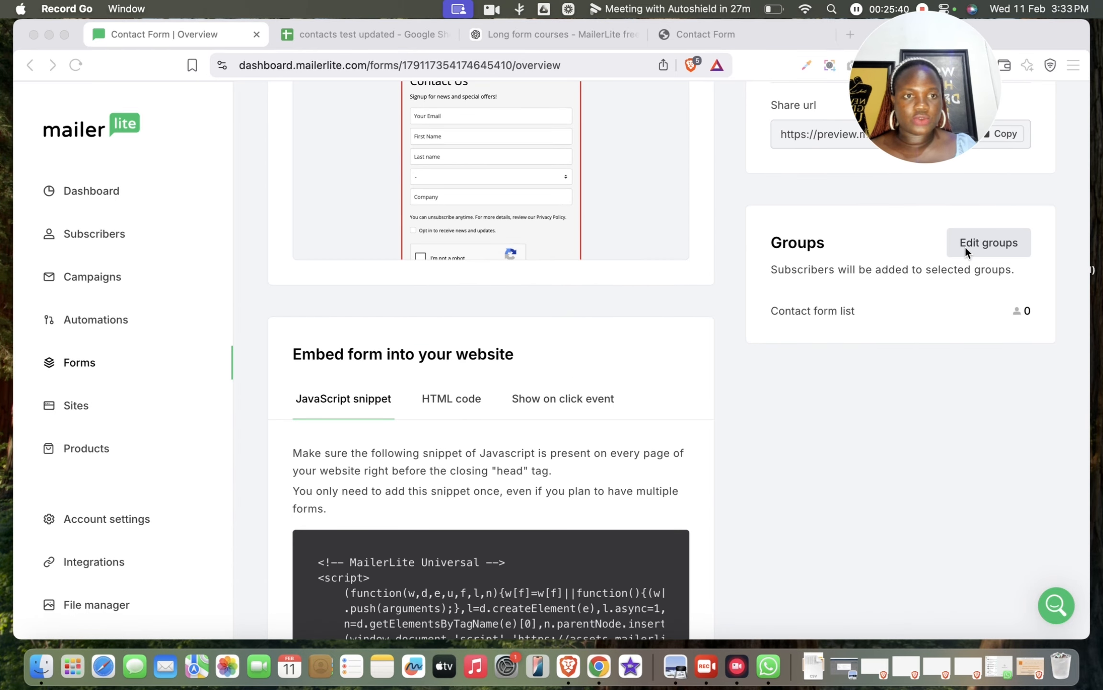
{"action": "scroll", "coordinate": [658, 485], "scroll_direction": "down", "scroll_amount": 3}
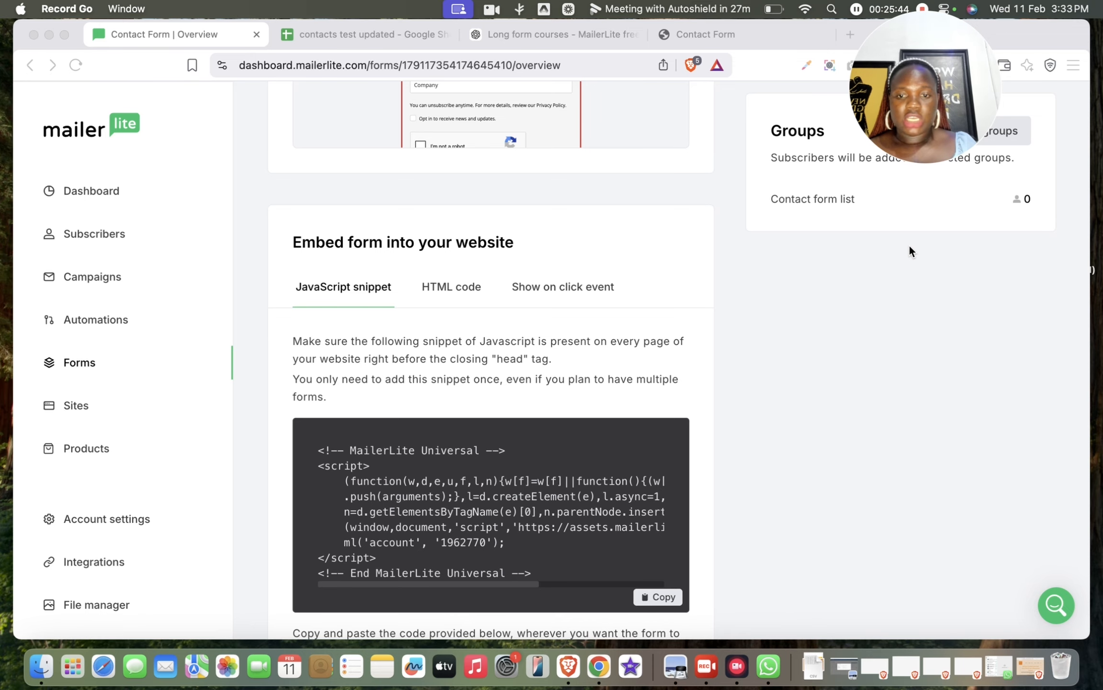
{"action": "scroll", "coordinate": [609, 446], "scroll_direction": "down", "scroll_amount": 2}
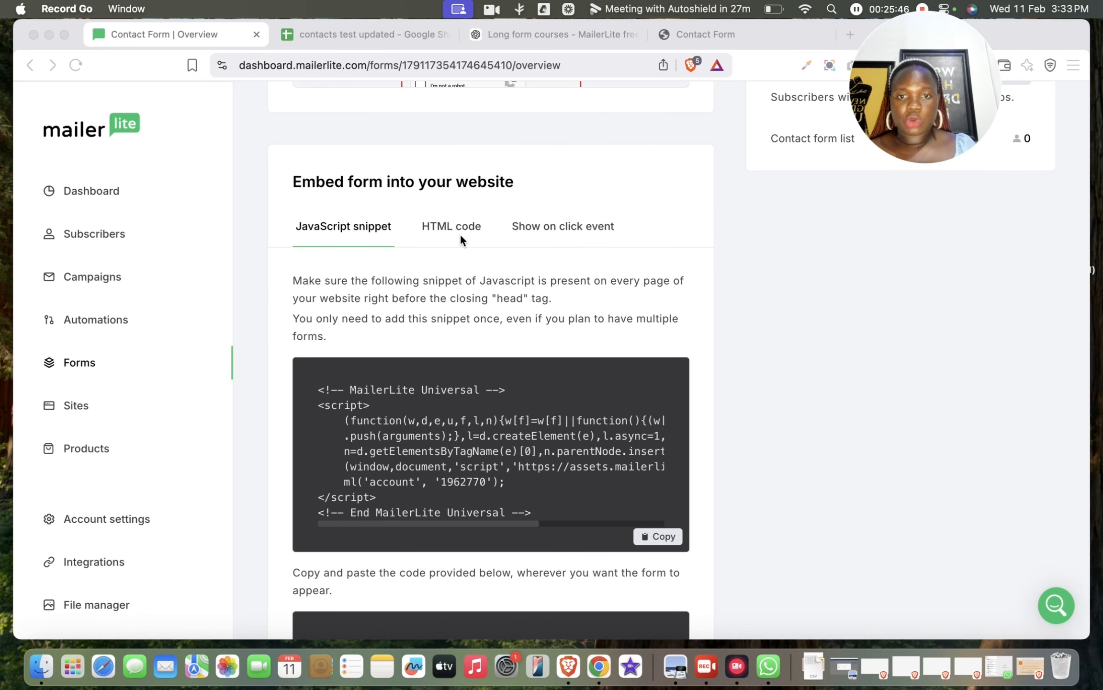
{"action": "left_click", "coordinate": [561, 229]}
{"action": "left_click", "coordinate": [561, 230]}
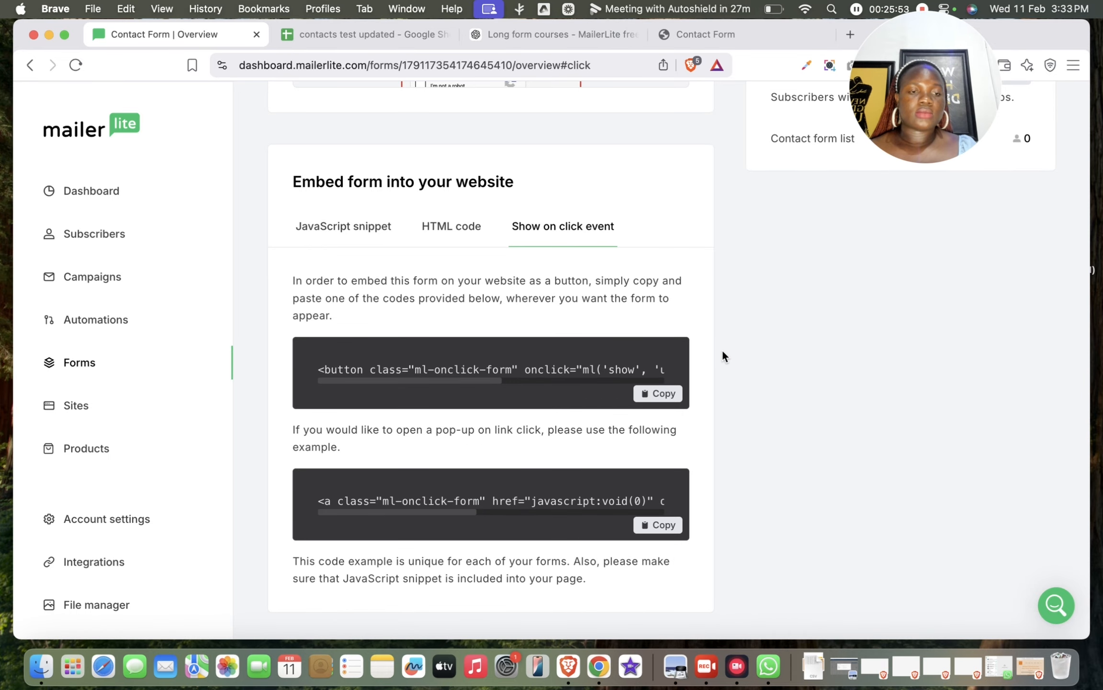
{"action": "scroll", "coordinate": [634, 426], "scroll_direction": "down", "scroll_amount": 1}
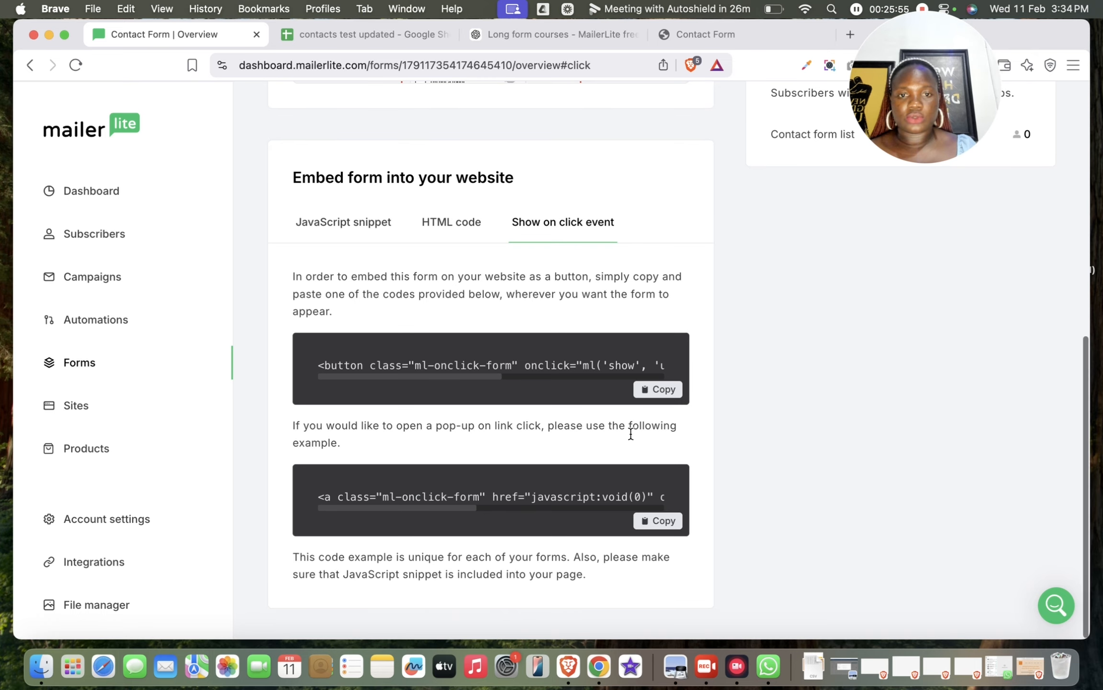